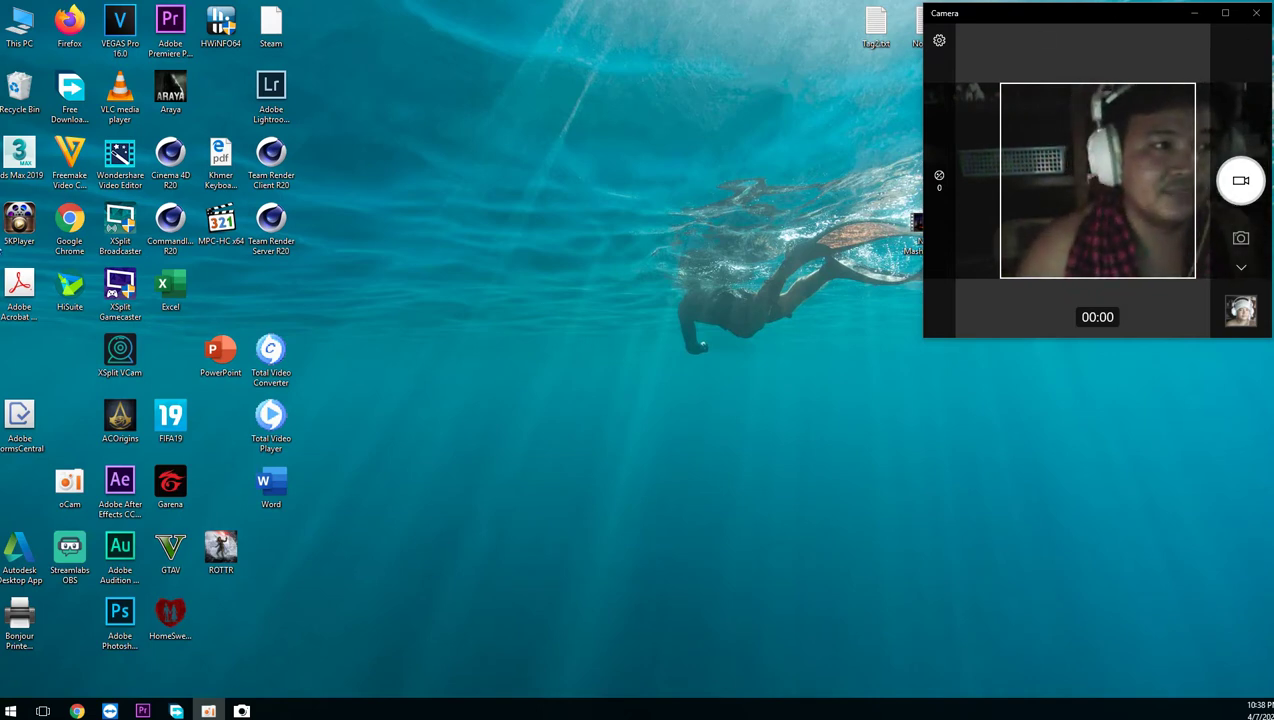
Empty the Recycle Bin, permanently deleting its file, and refresh the desktop
right_click(22, 95)
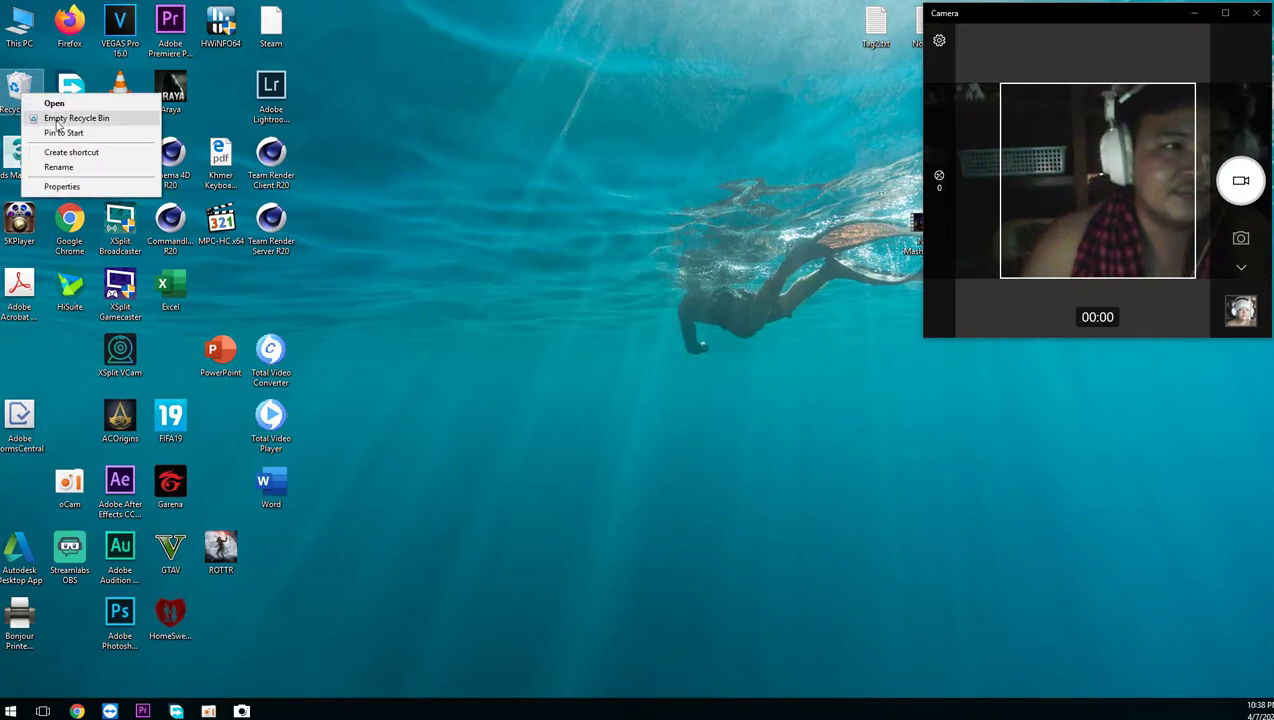
left_click(60, 118)
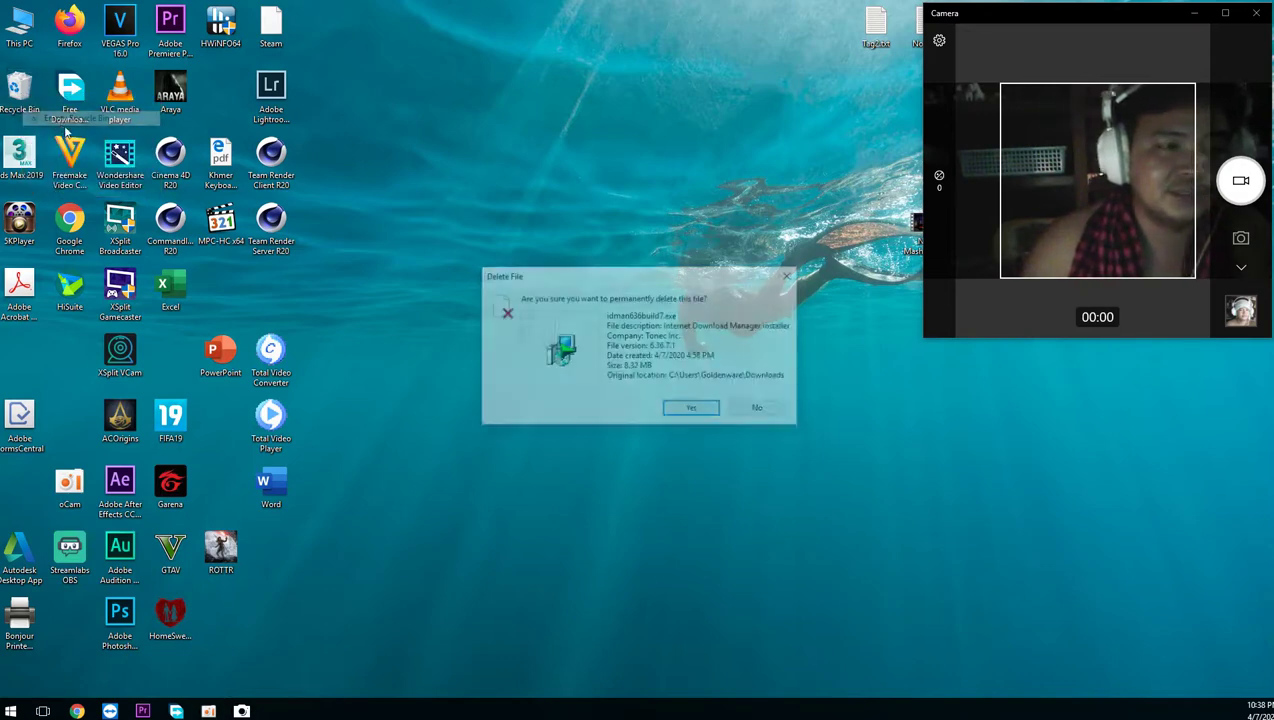
left_click(697, 411)
right_click(640, 275)
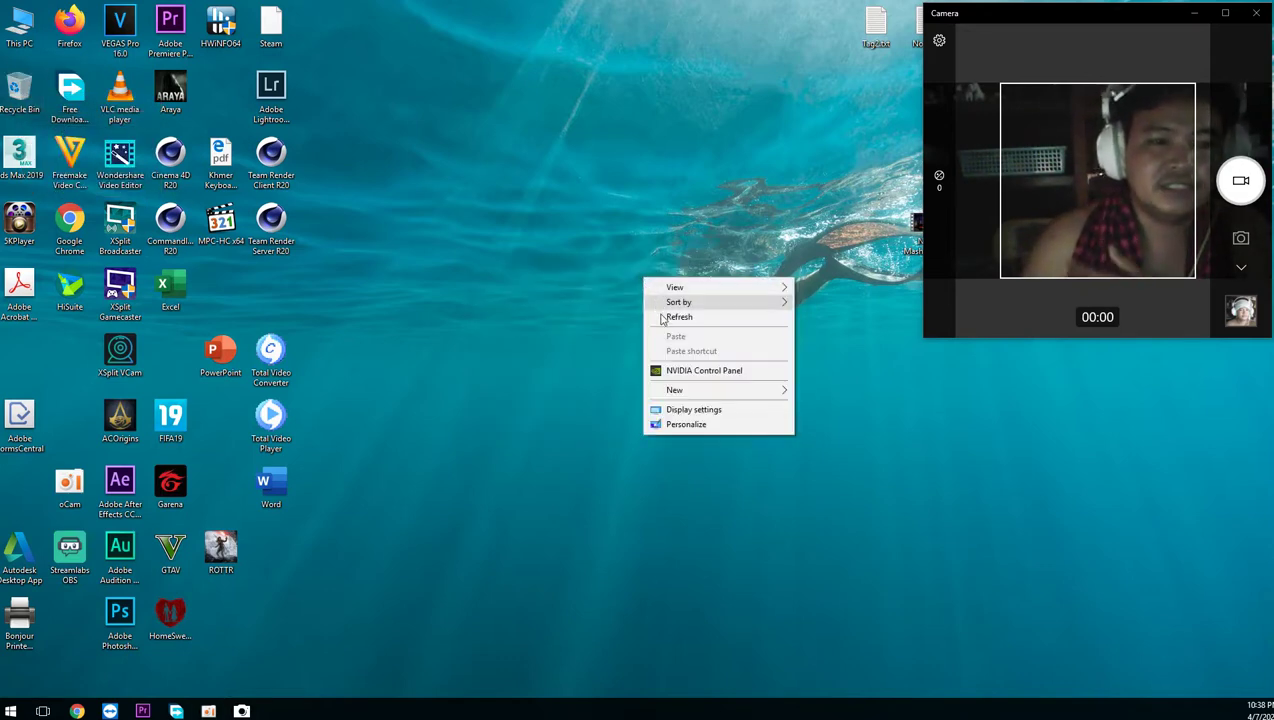
left_click(661, 316)
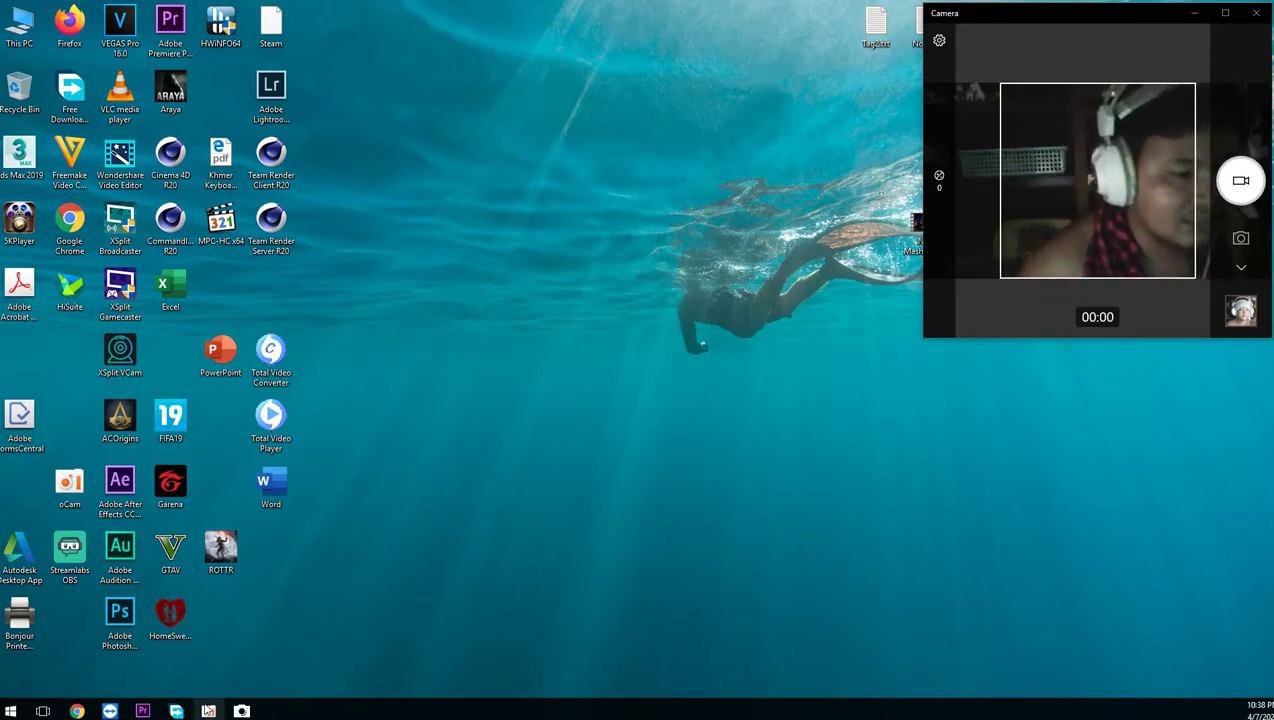
Switch to Chrome and go back from the Telegram Desktop page to the Google home page
left_click(80, 710)
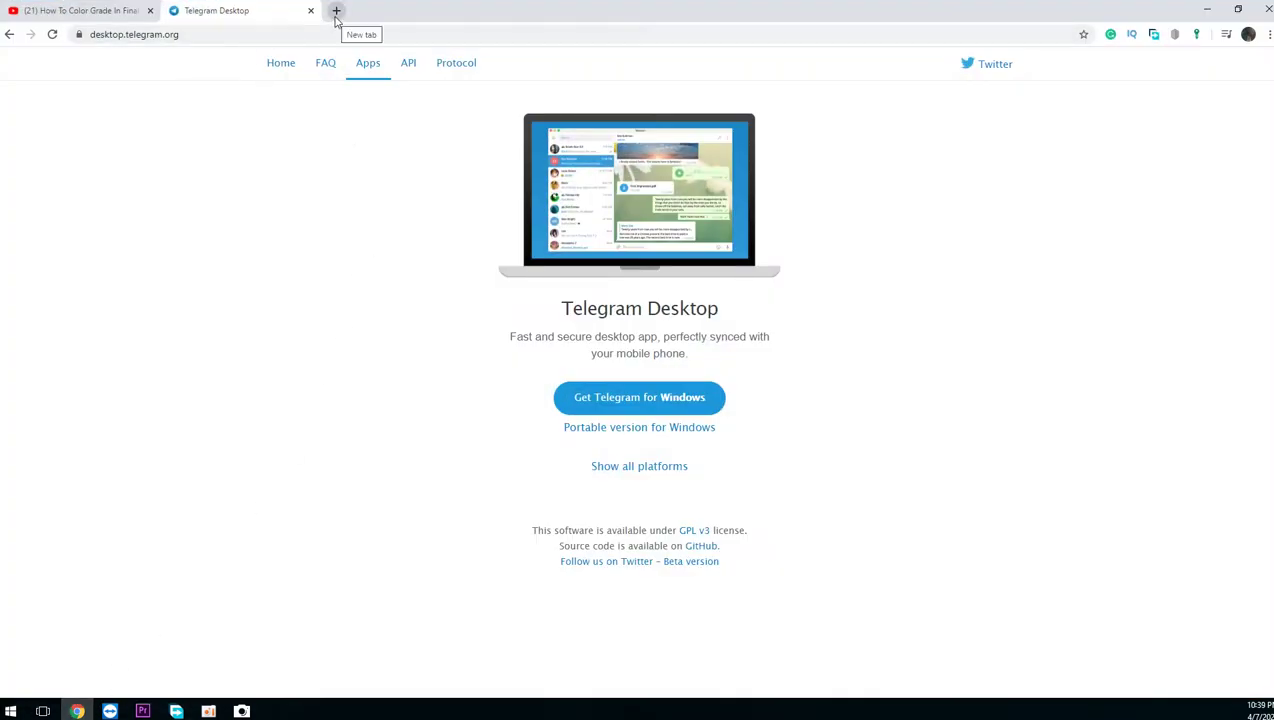
left_click(219, 40)
left_click(220, 40)
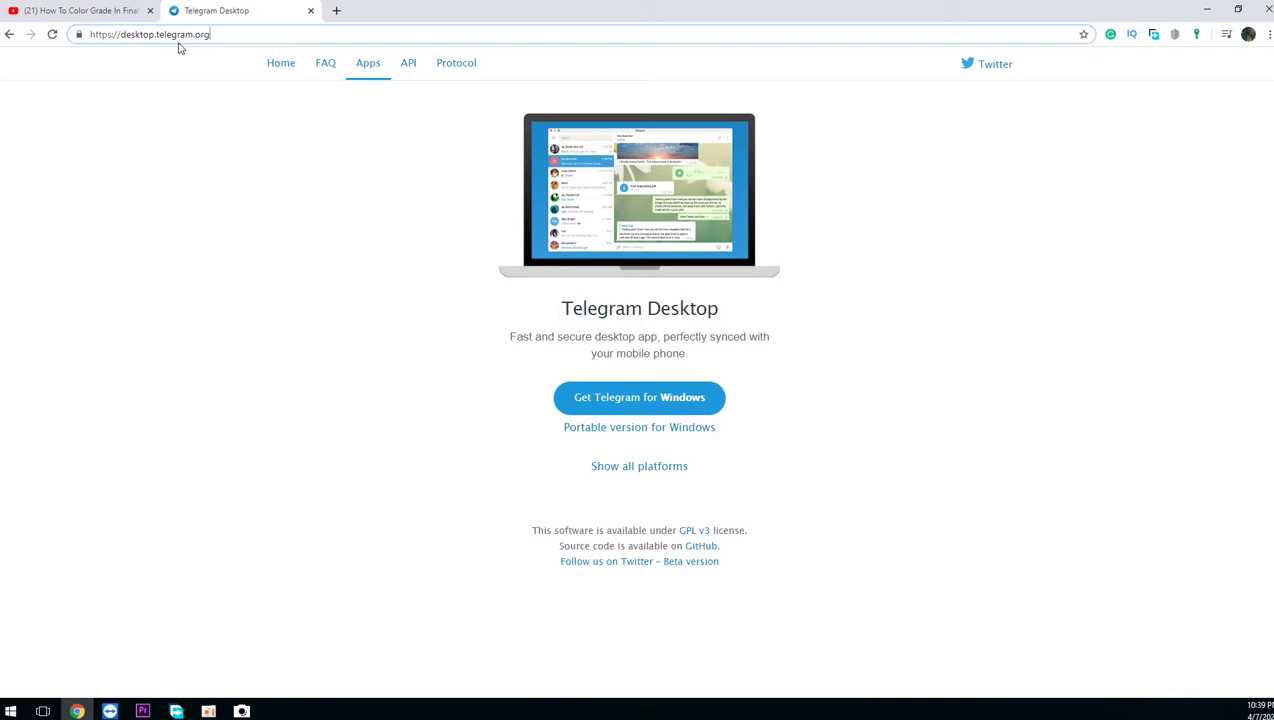
left_click(12, 34)
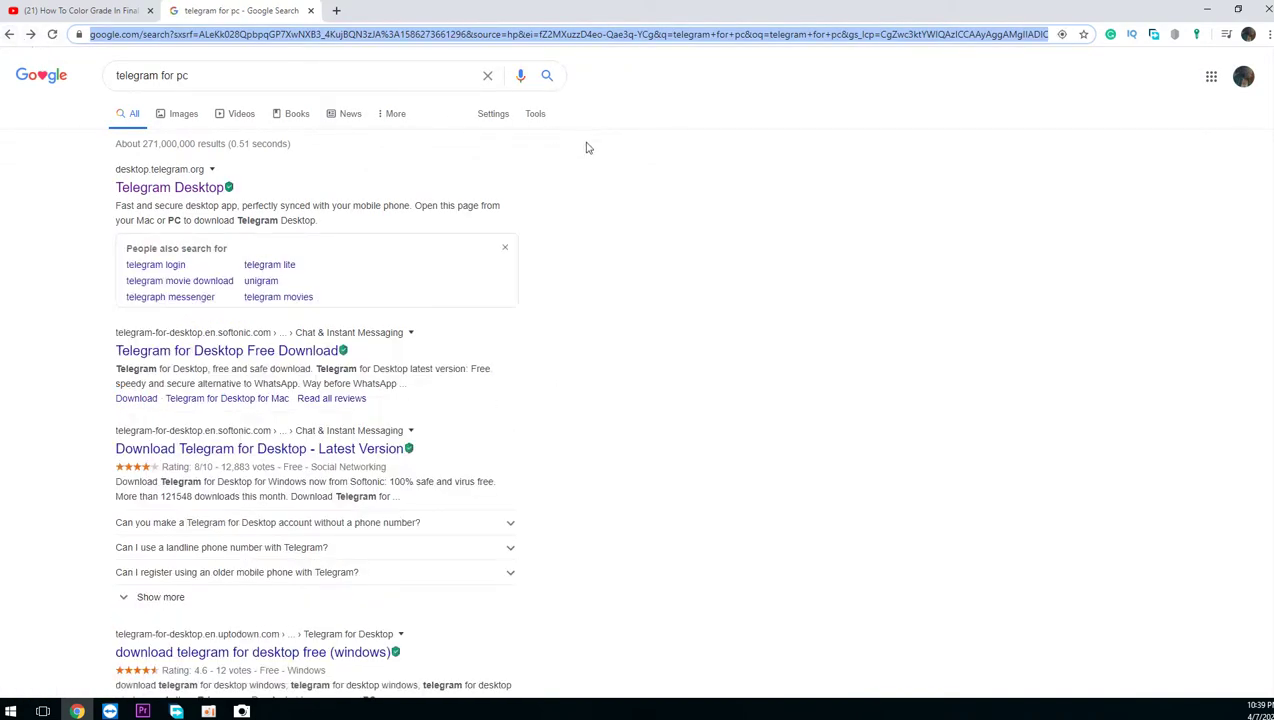
left_click(11, 34)
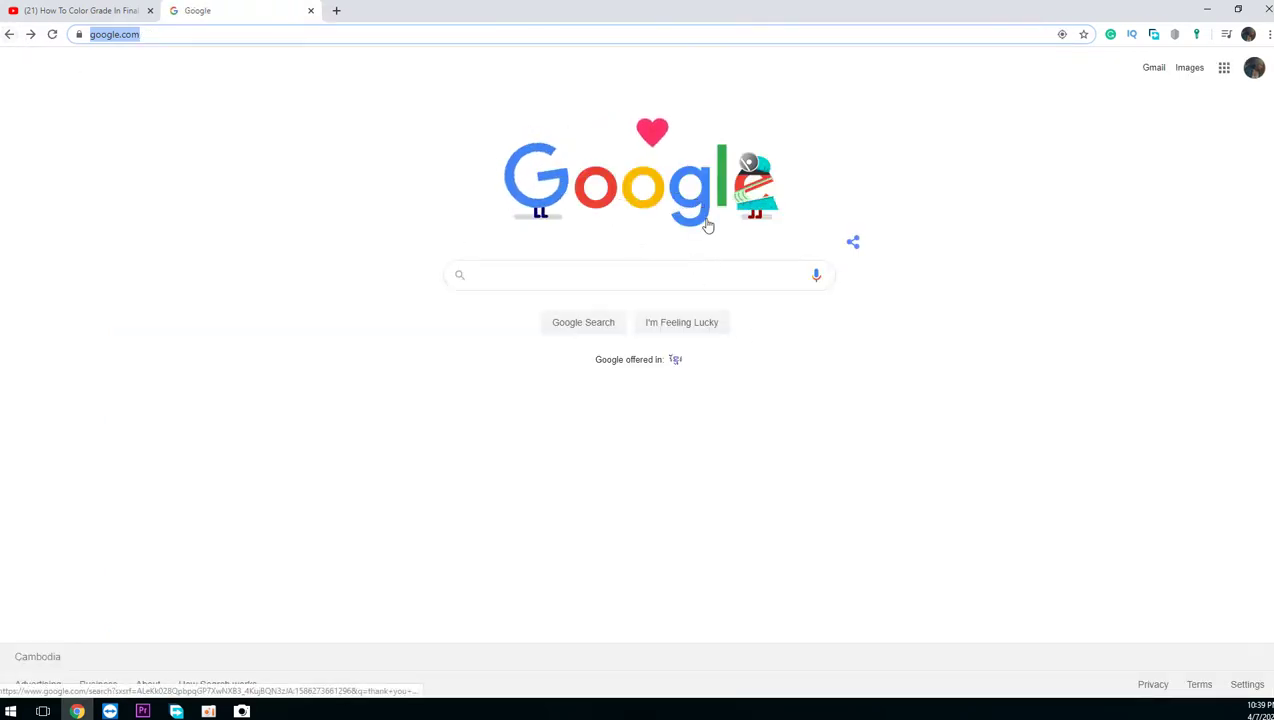
Search Google for "telegram for pc" and open the Telegram Desktop result from desktop.telegram.org
left_click(701, 272)
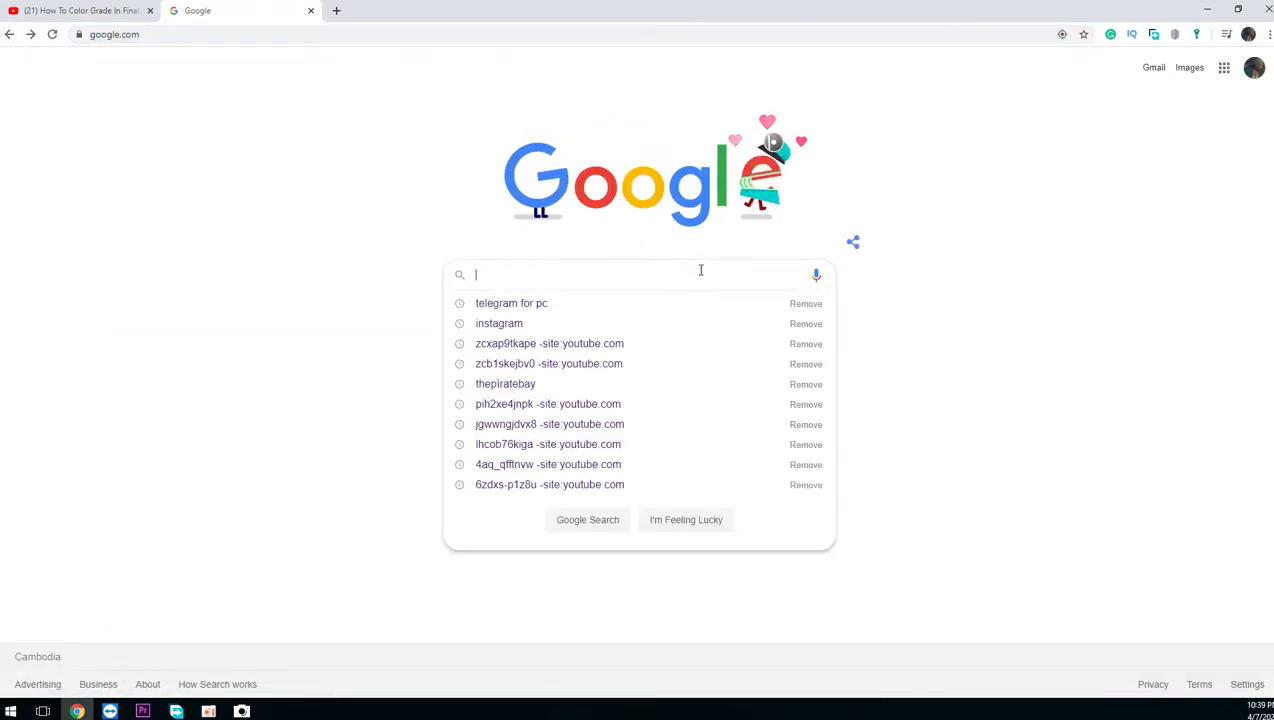
key("Down")
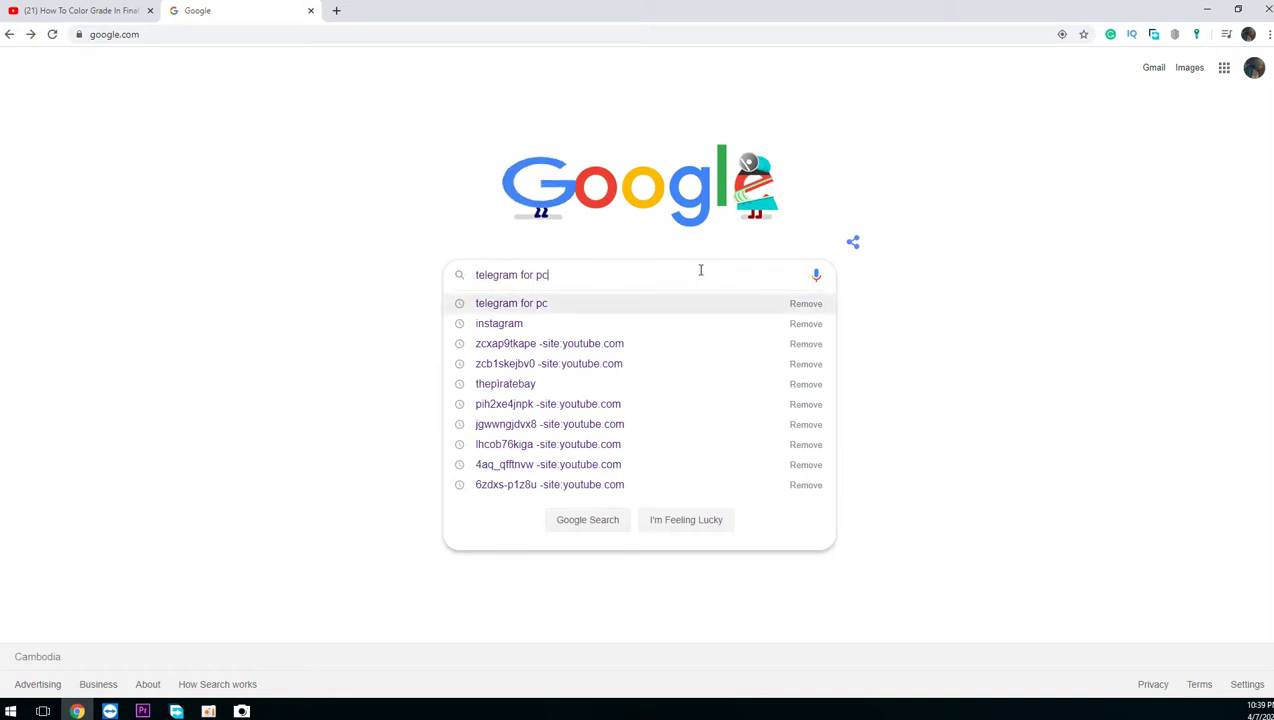
key("Return")
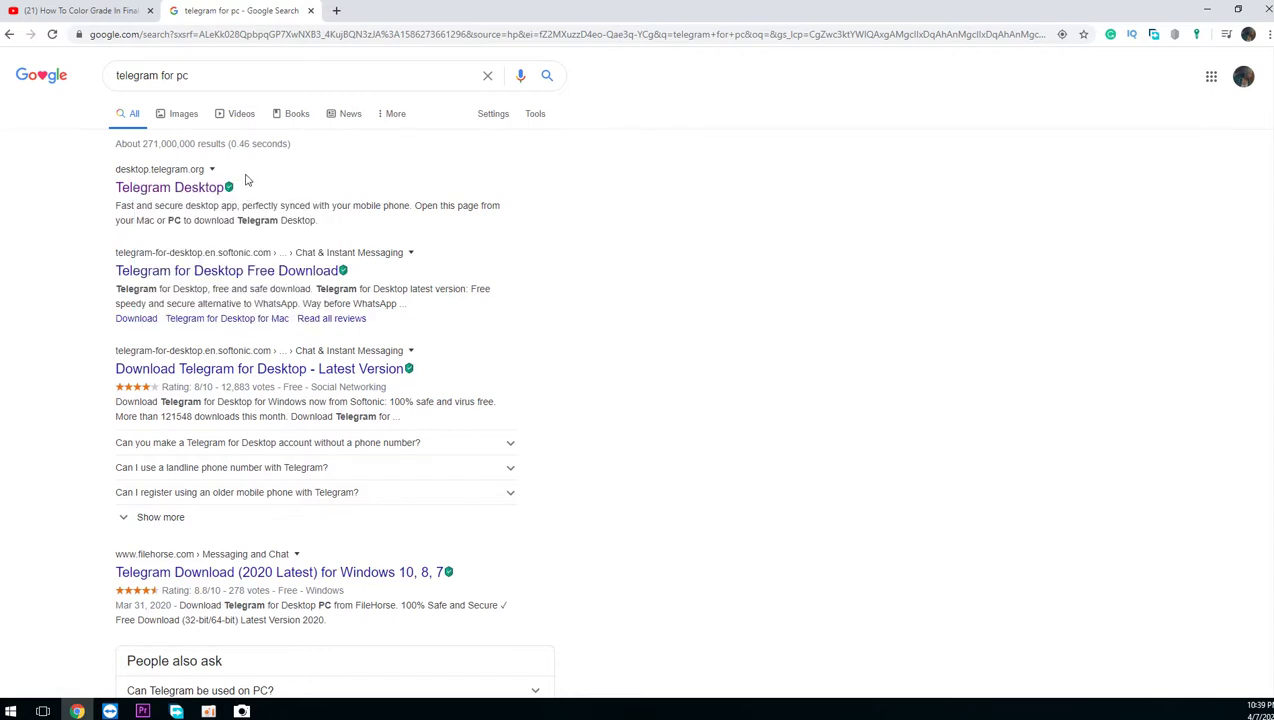
left_click(216, 189)
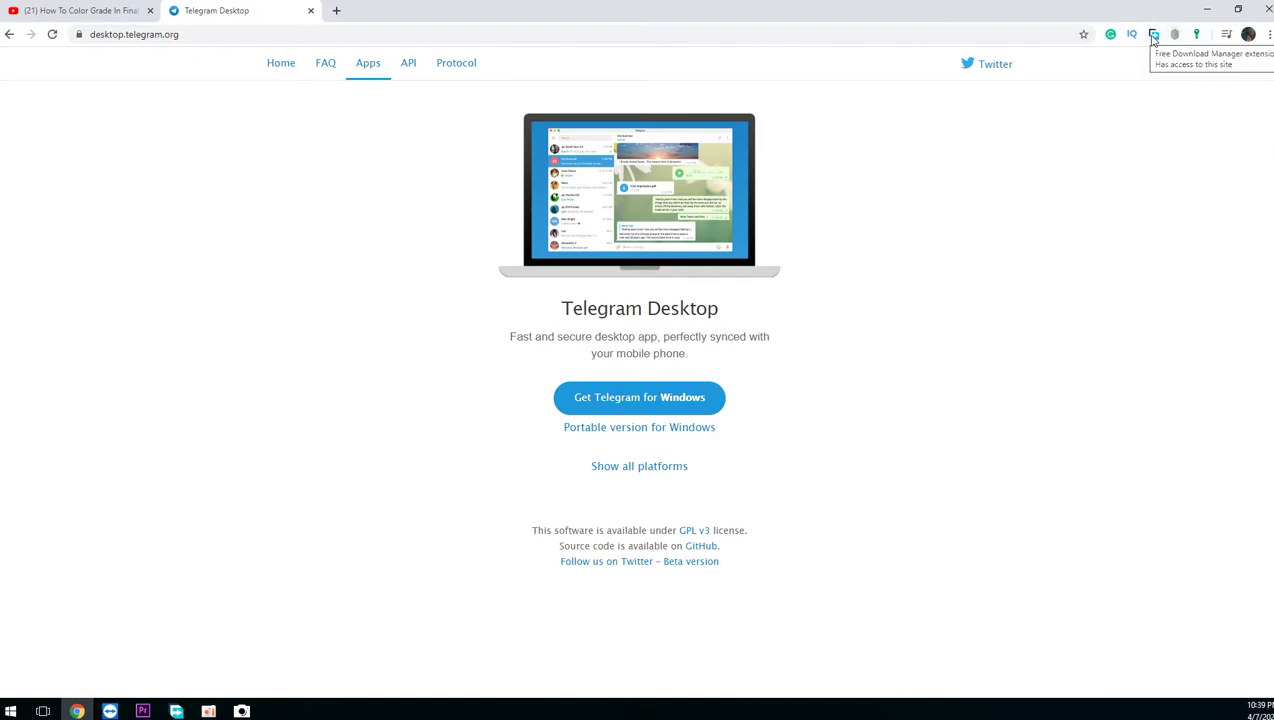
Switch to Free Download Manager and show the downloaded tsetup.2.0.1.exe in its Downloads folder
left_click(1206, 10)
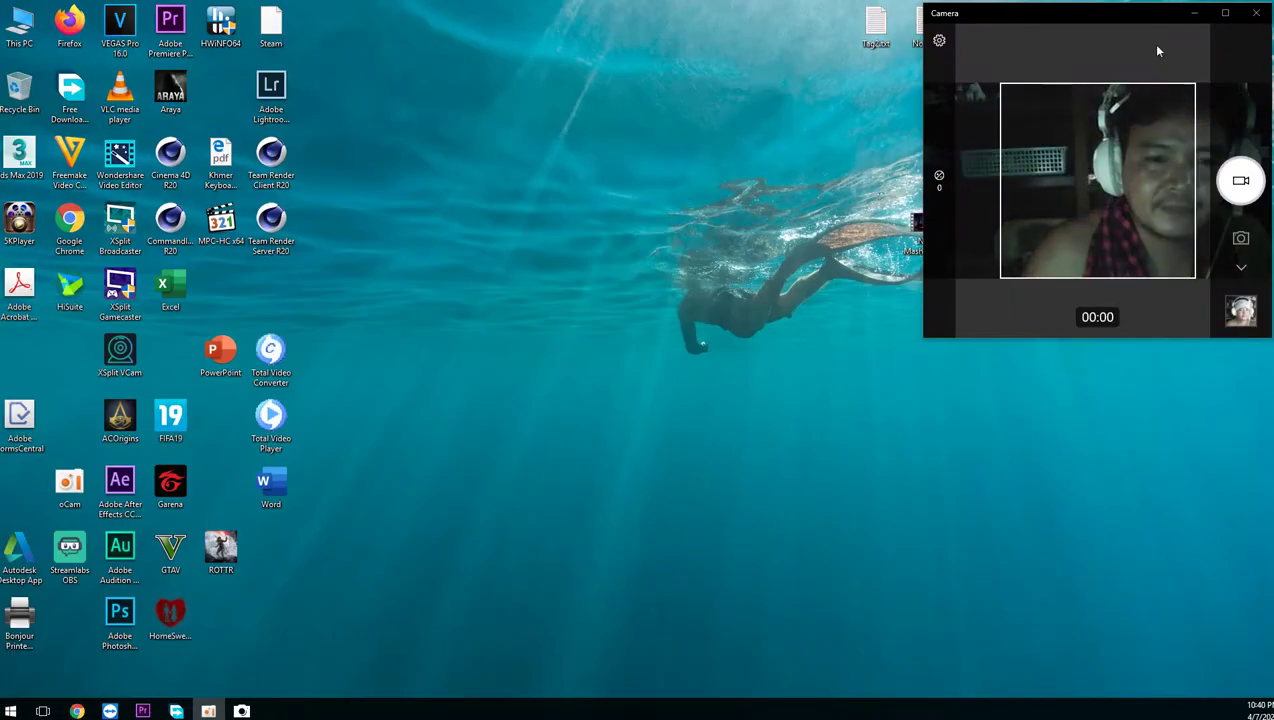
left_click(176, 711)
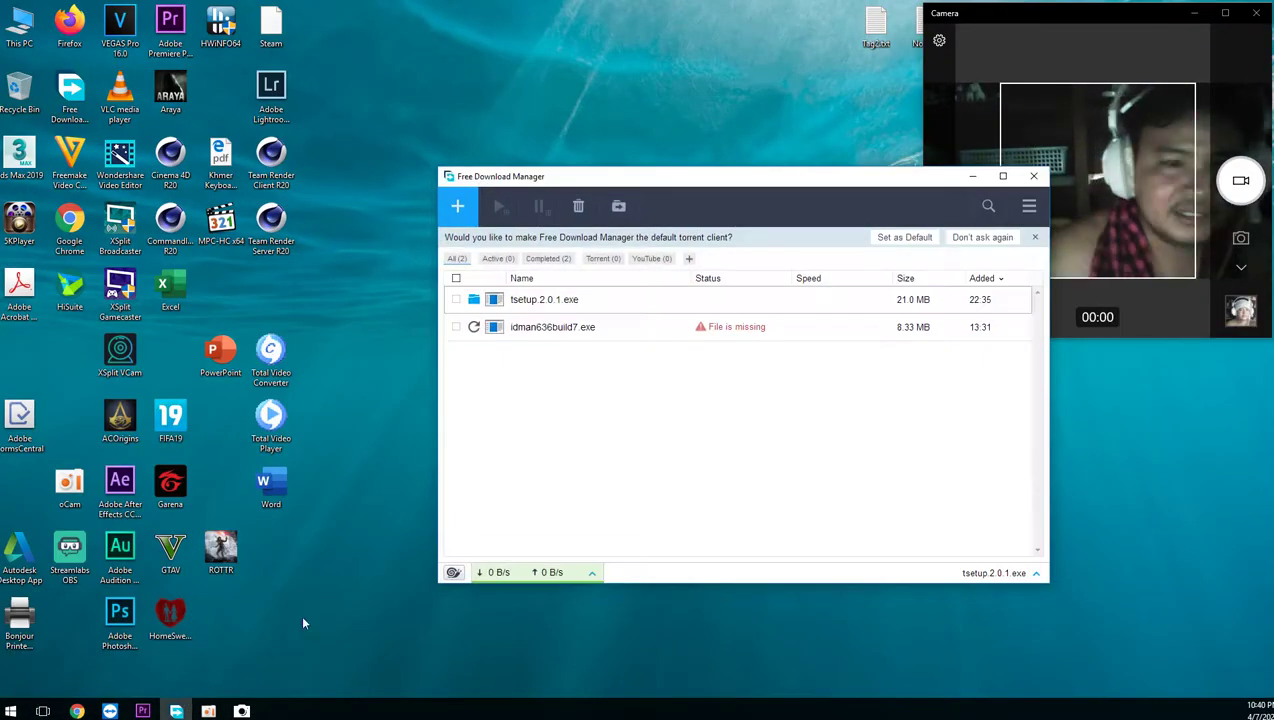
left_click(506, 306)
left_click(514, 304)
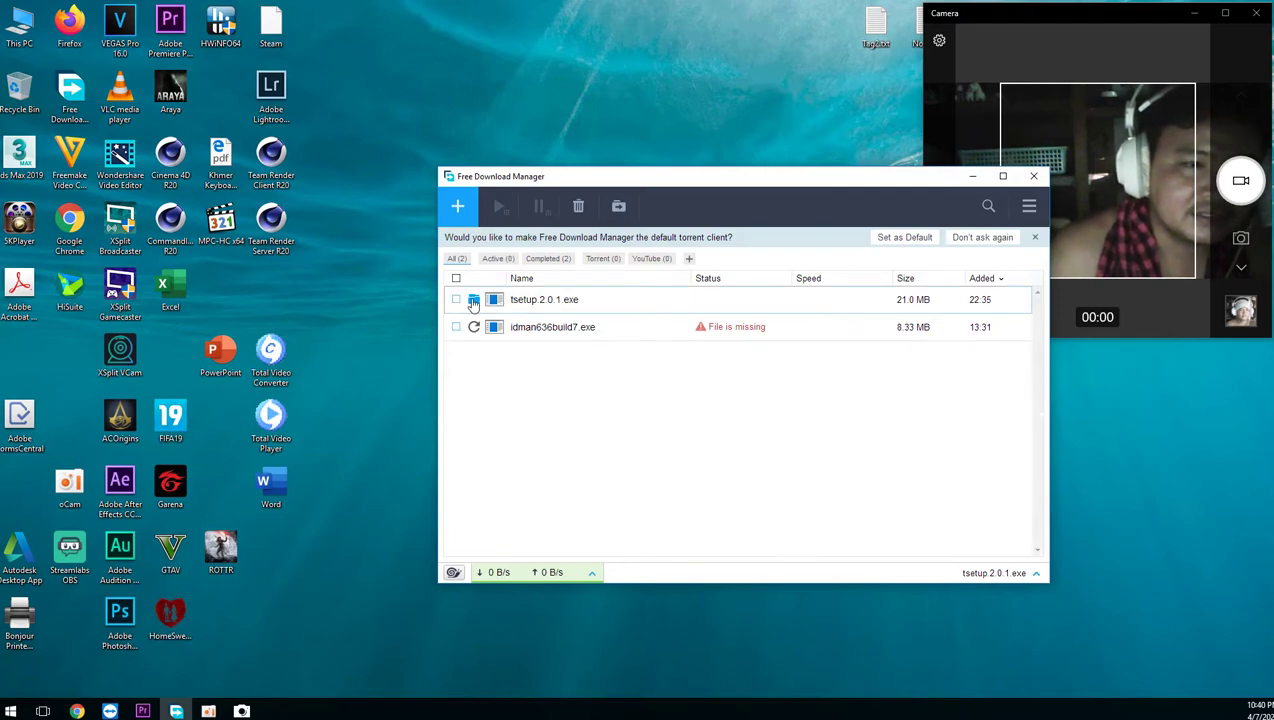
left_click(474, 301)
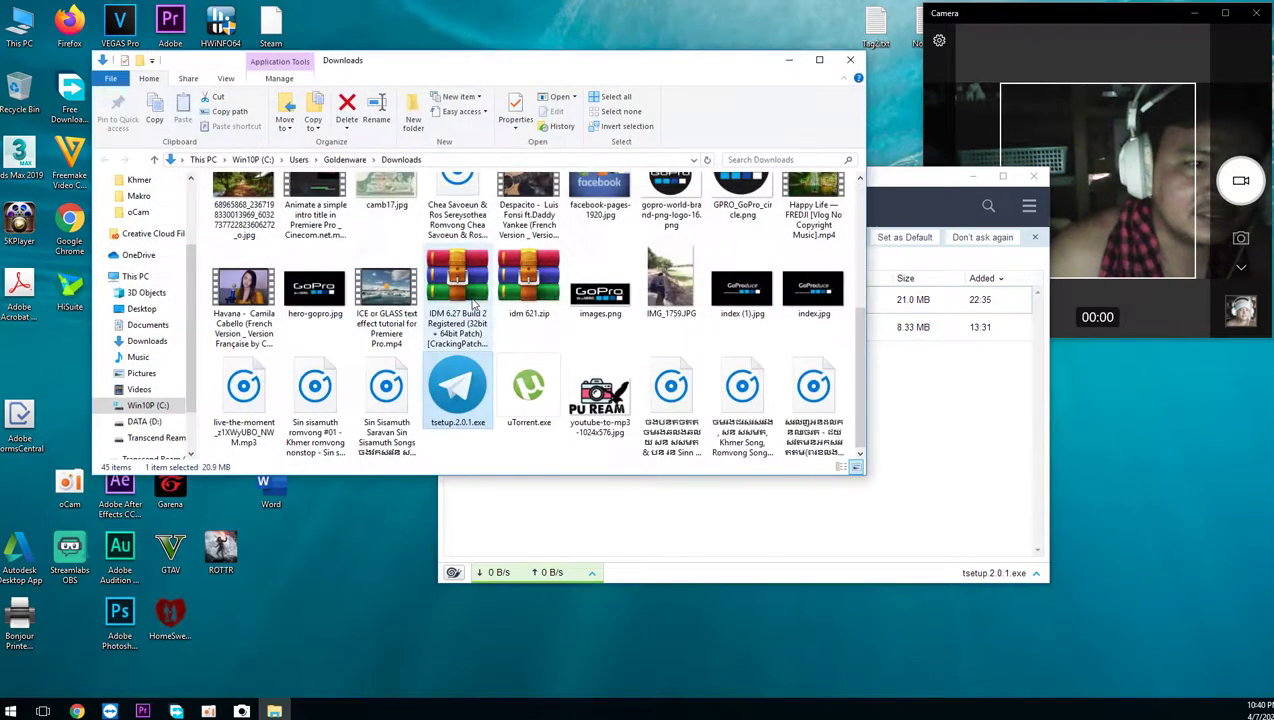
left_click(478, 442)
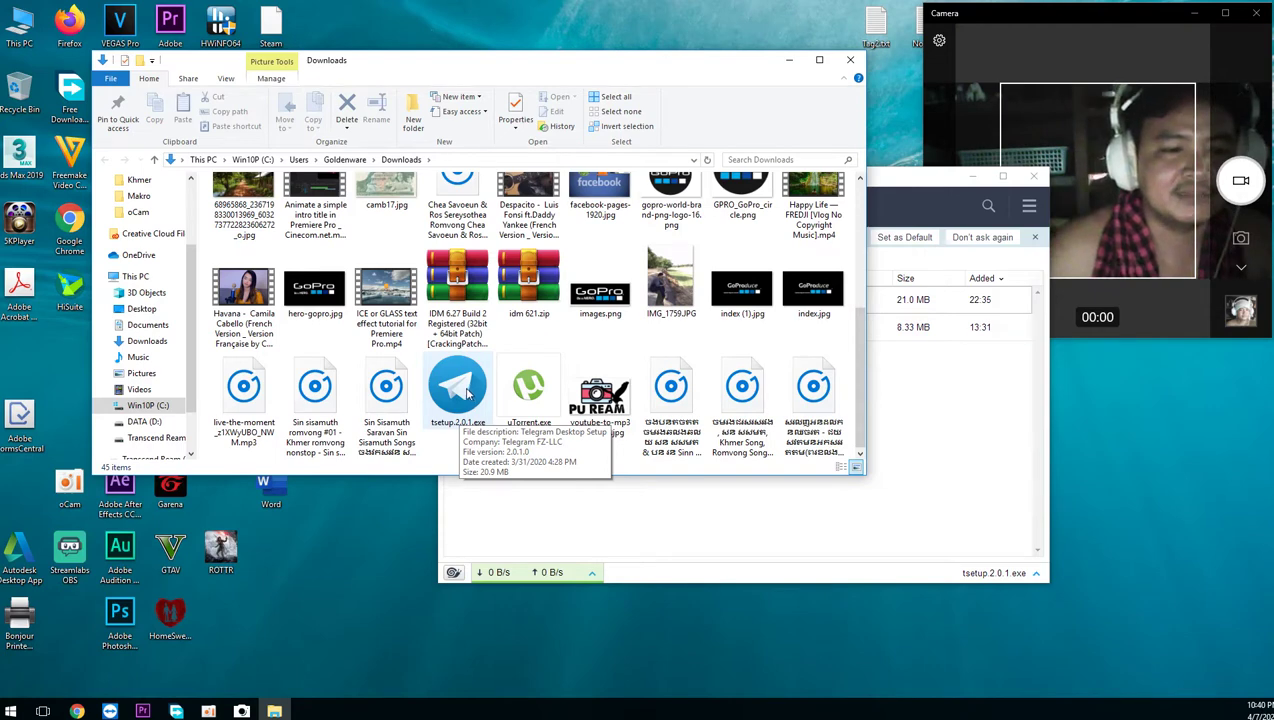
Run tsetup.2.0.1.exe, minimize the windows behind the installer and accept English as the setup language
left_click(466, 393)
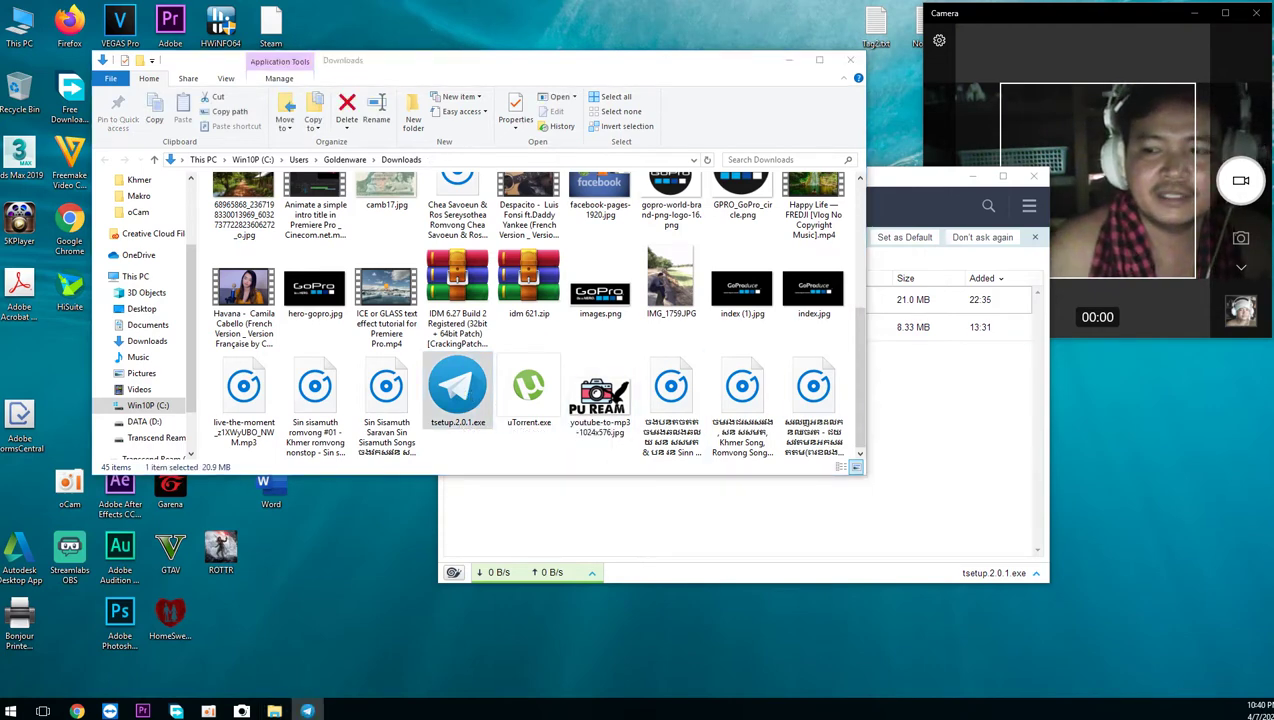
left_click_drag(811, 286, 598, 292)
left_click(789, 60)
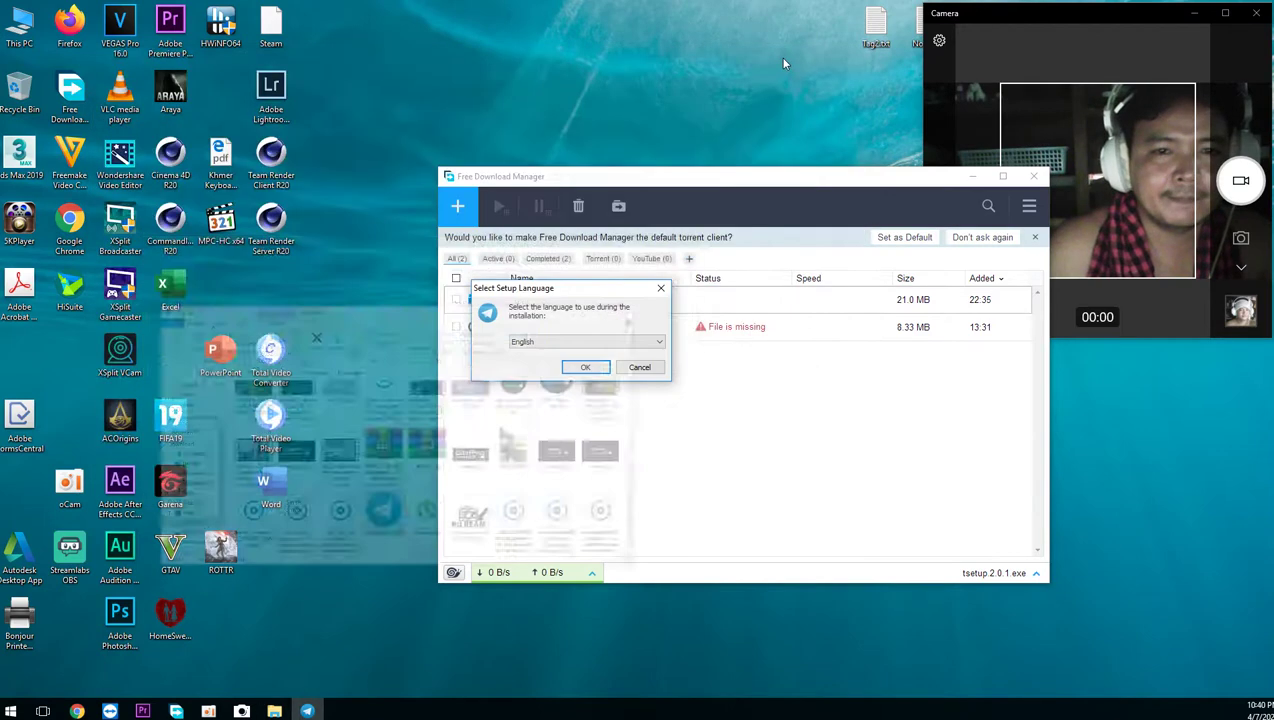
left_click(971, 177)
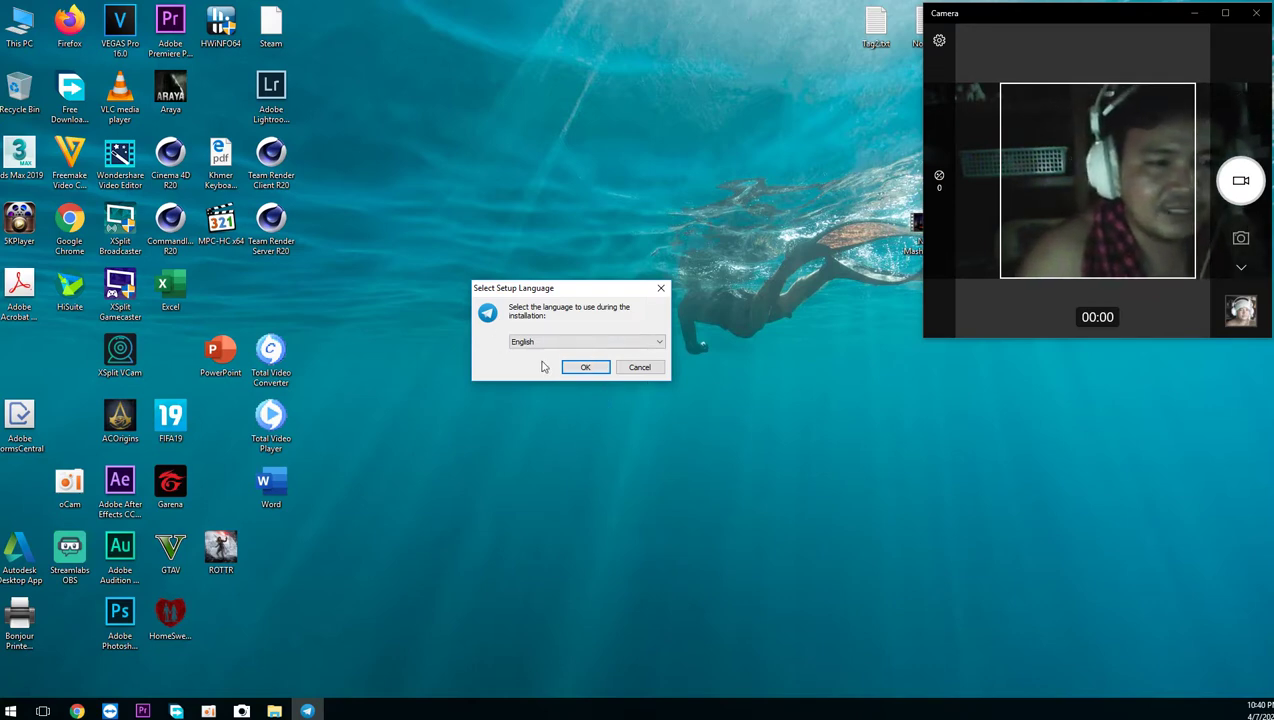
left_click(579, 346)
left_click(577, 362)
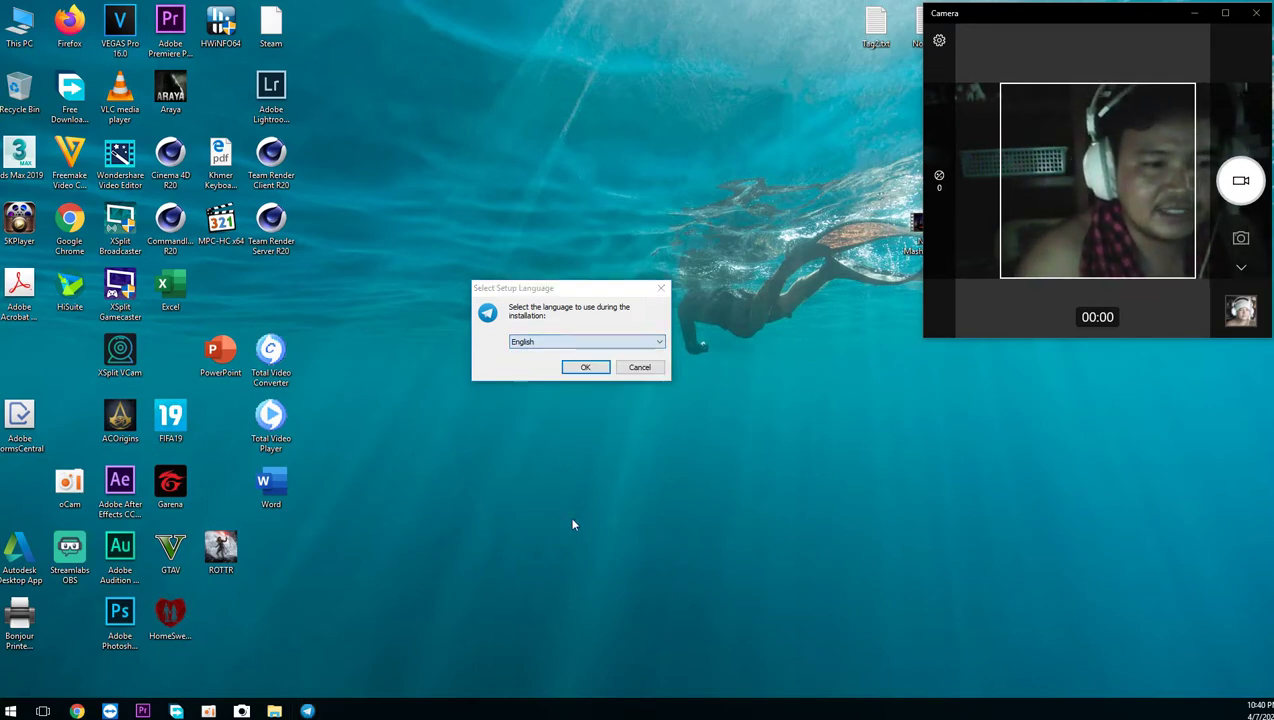
left_click(585, 368)
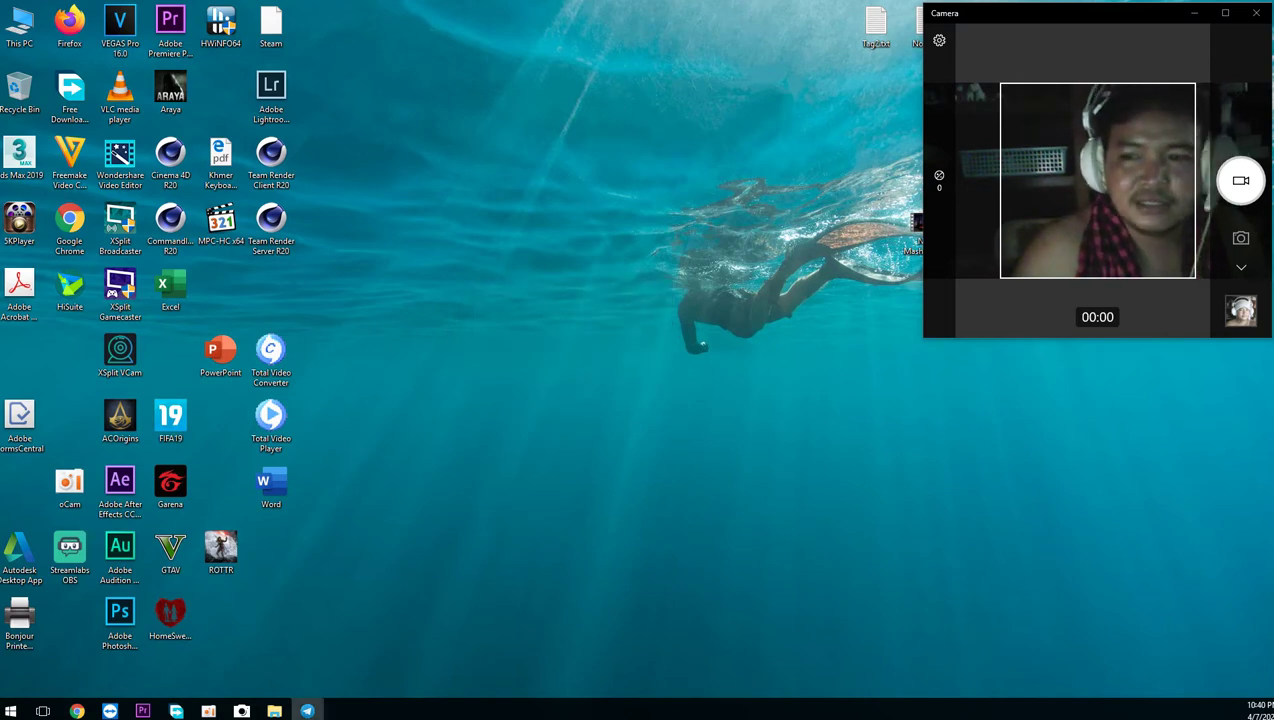
Install Telegram Desktop with the default destination, Start Menu folder and desktop shortcut, and finish setup with Launch Telegram enabled
left_click_drag(1270, 251, 660, 207)
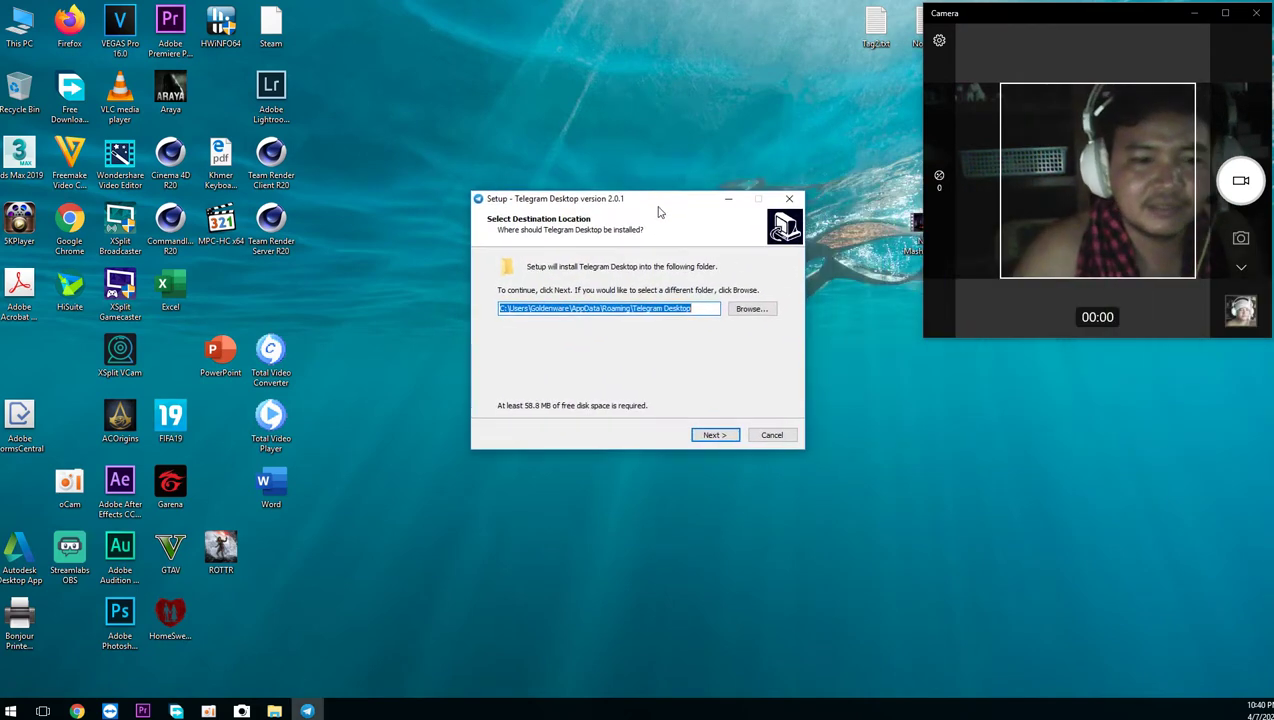
left_click(714, 435)
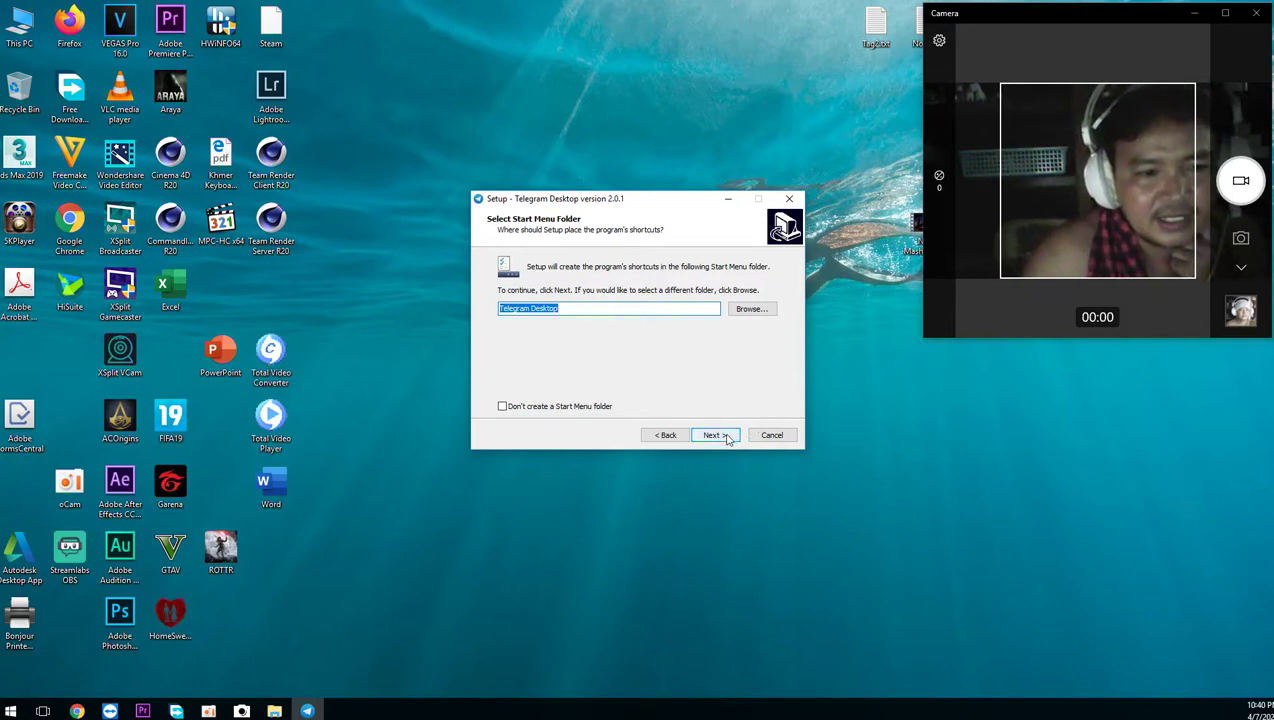
left_click(706, 434)
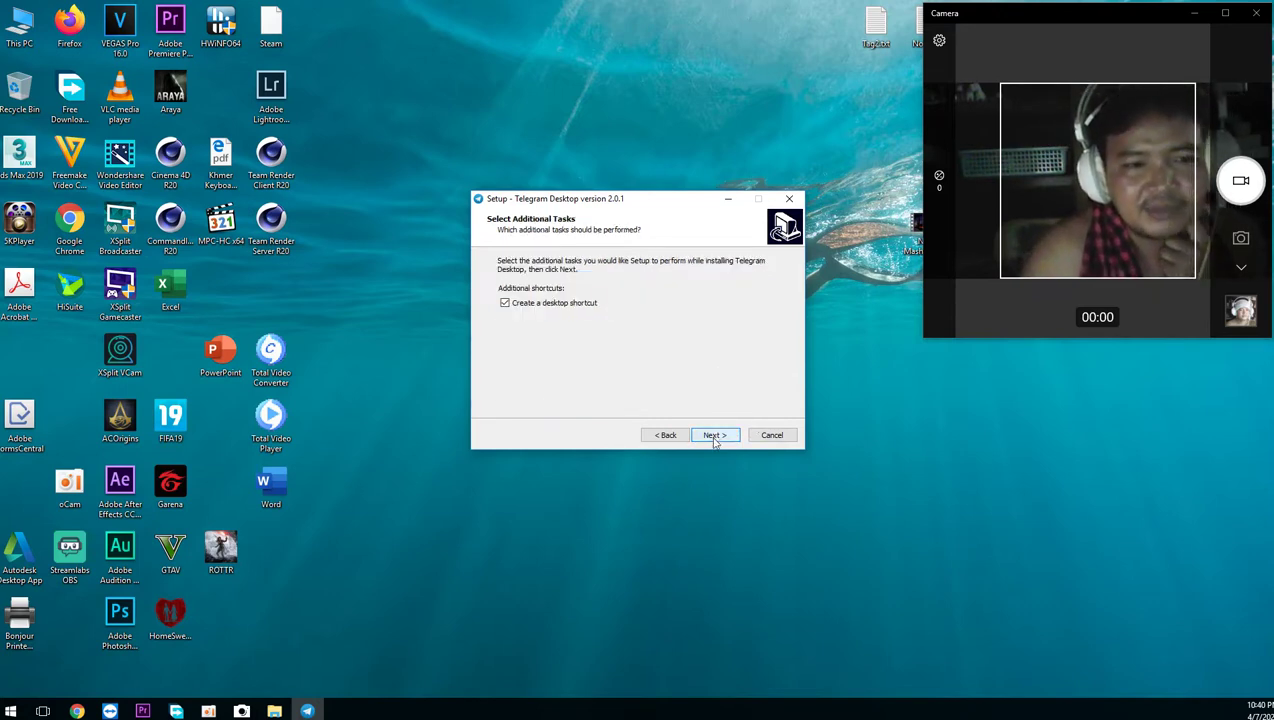
left_click(714, 436)
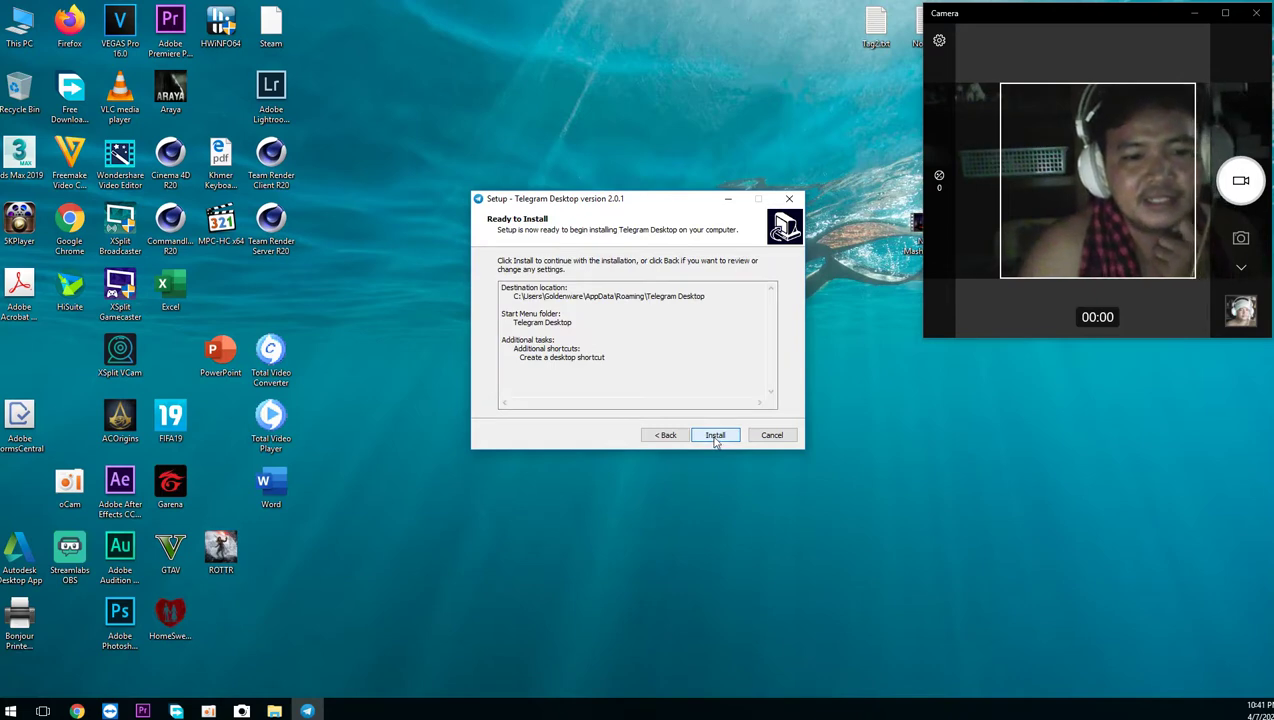
left_click(715, 438)
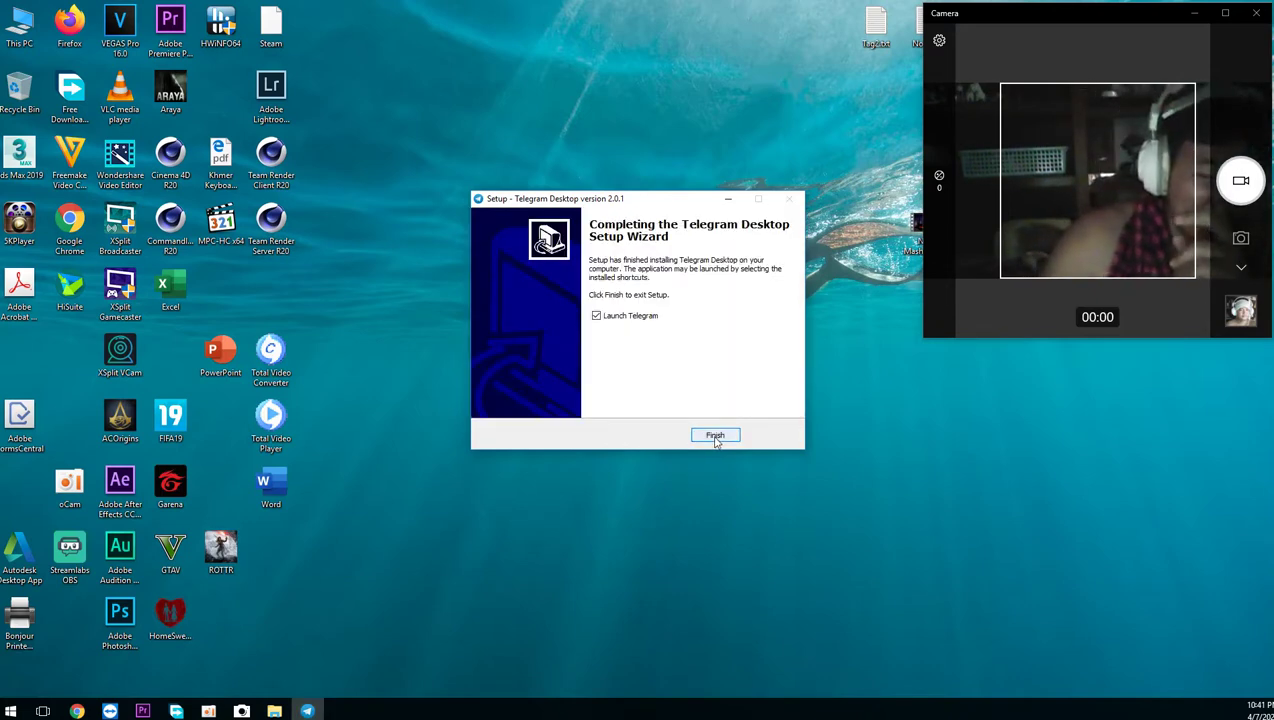
left_click(715, 437)
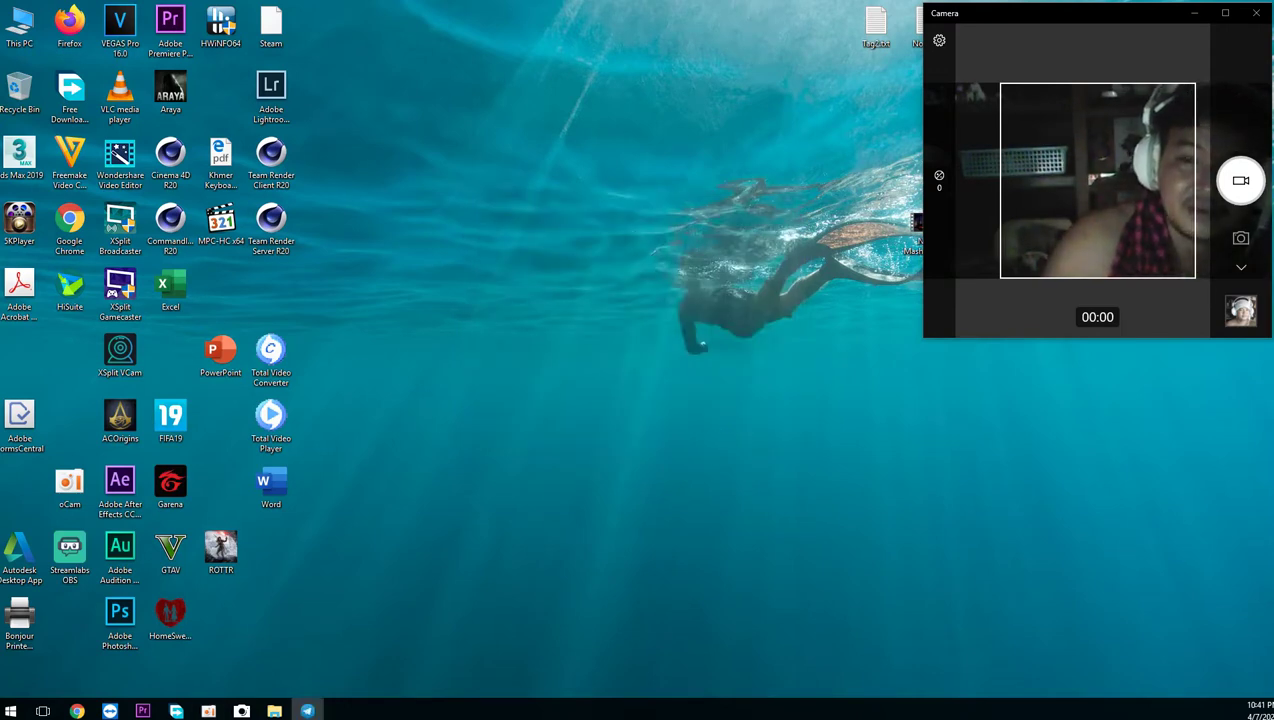
Move the Telegram desktop shortcut into the empty spot above Total Video Converter
left_click_drag(302, 372, 270, 285)
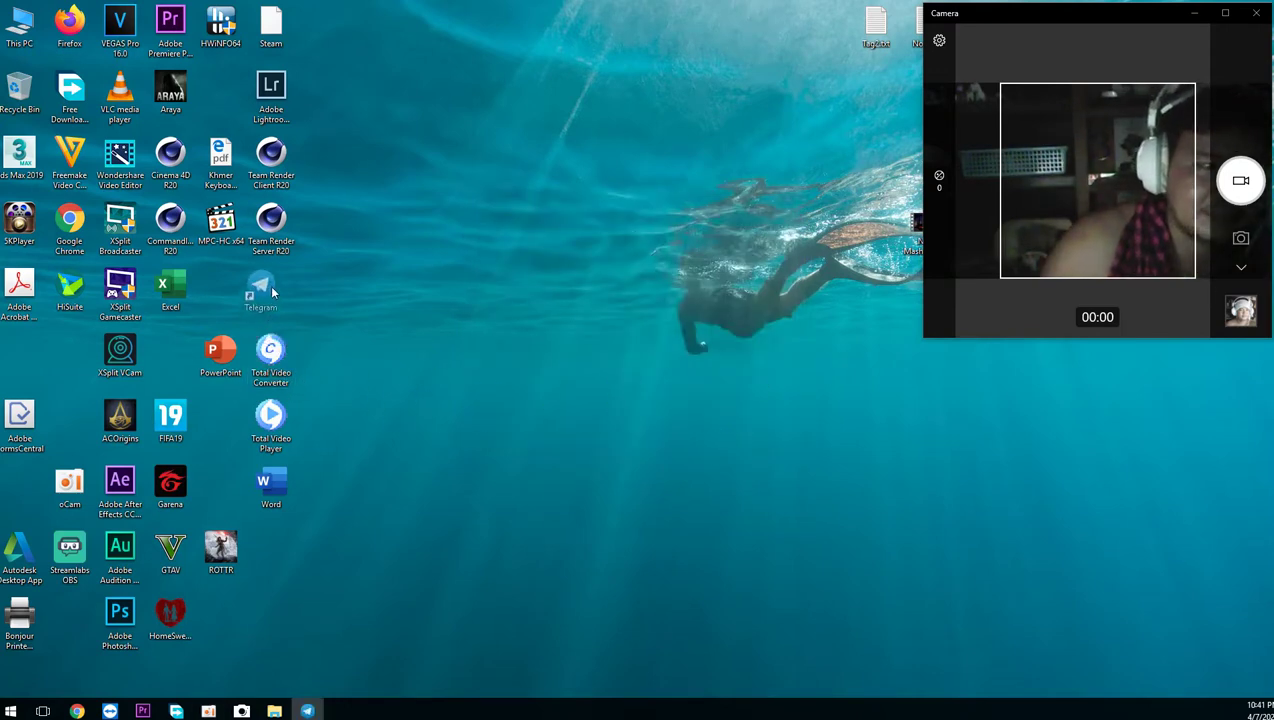
left_click(350, 307)
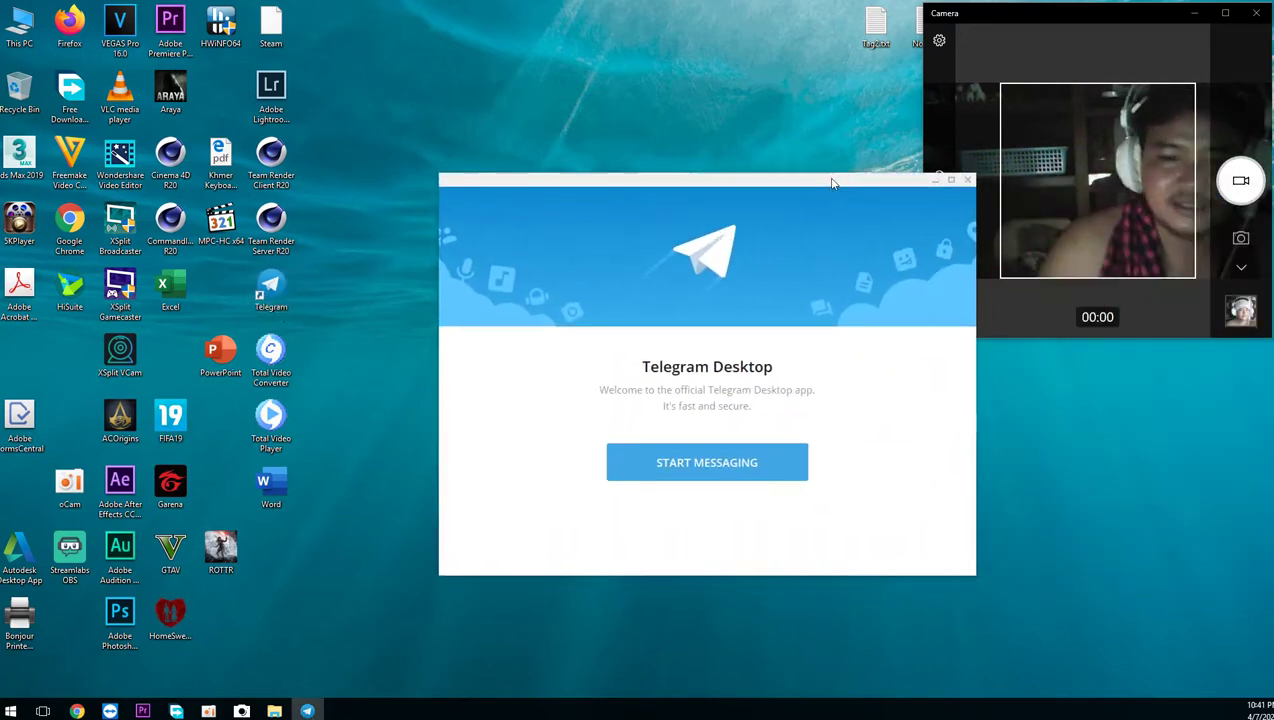
Start messaging in Telegram Desktop, using the quick QR code login, and look through the chat list
left_click_drag(831, 183, 757, 167)
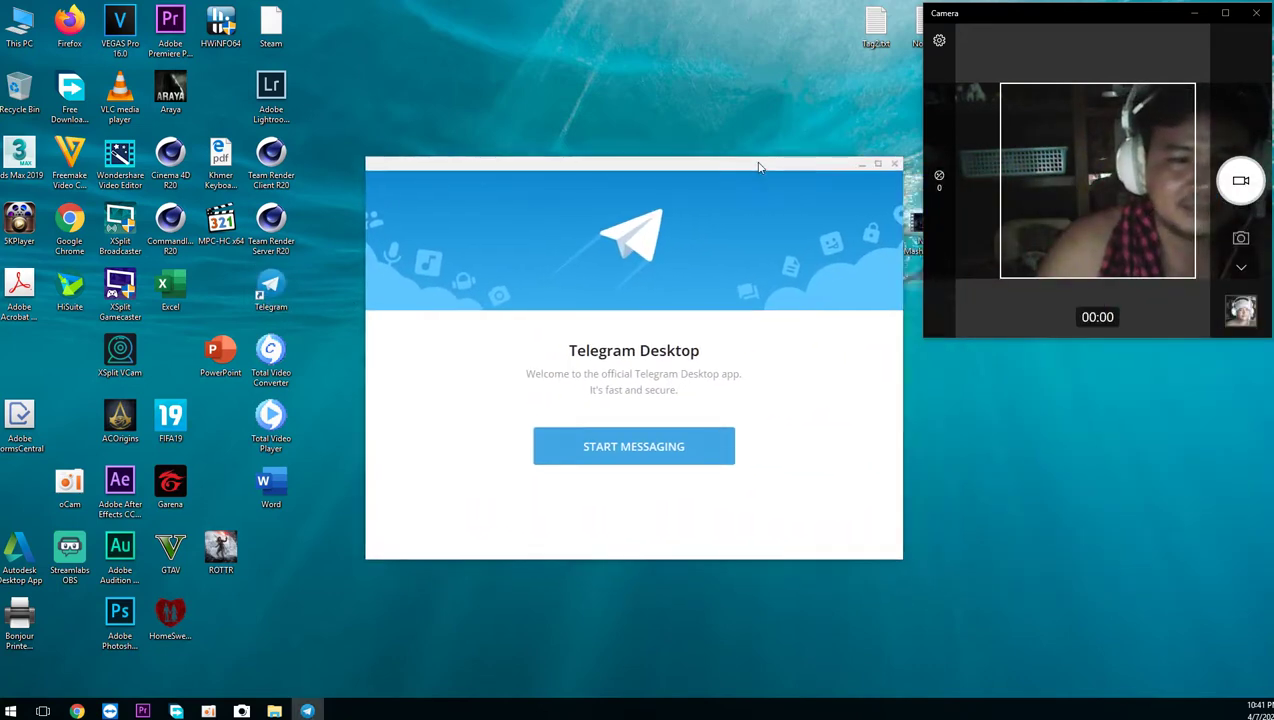
left_click(622, 457)
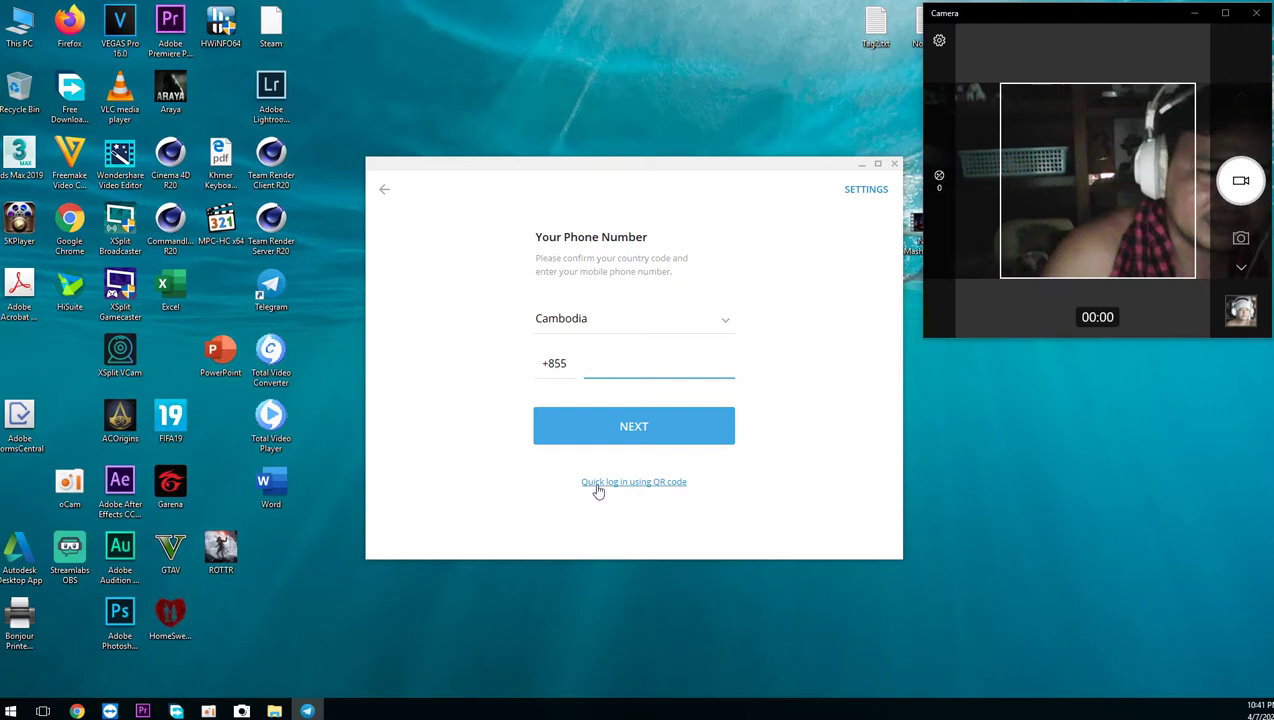
left_click(658, 483)
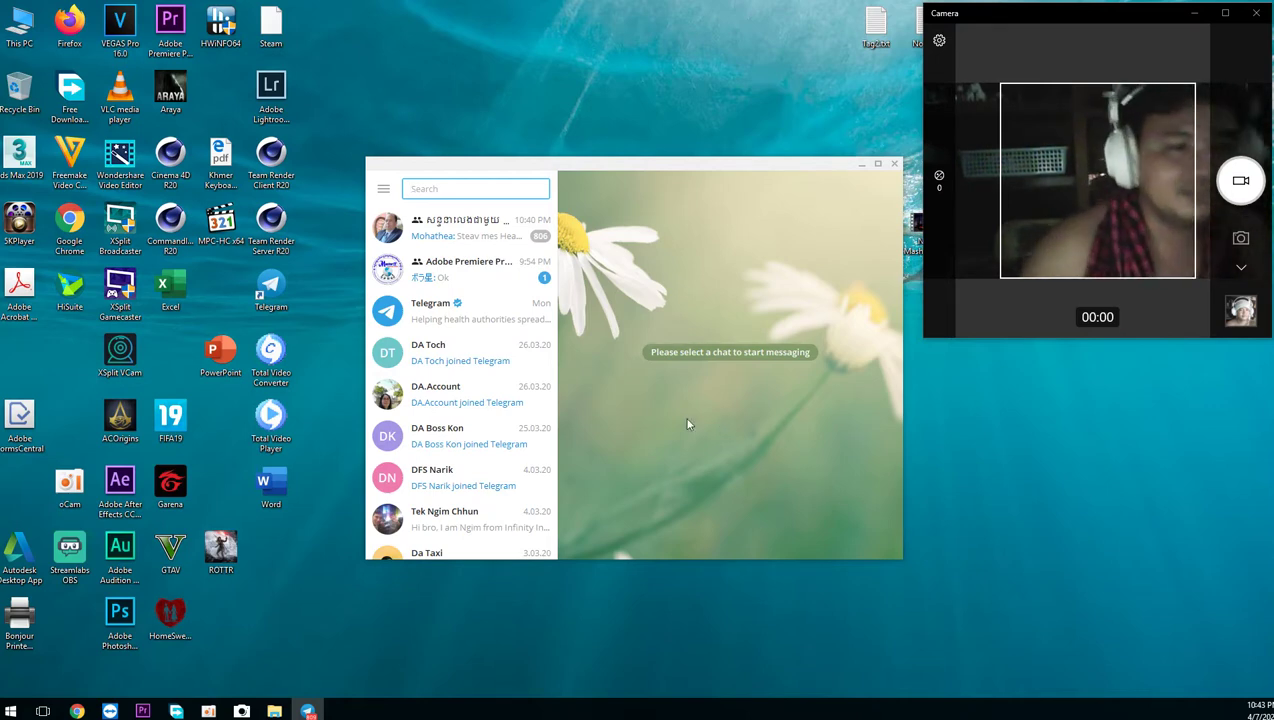
scroll(485, 352, "down", 2)
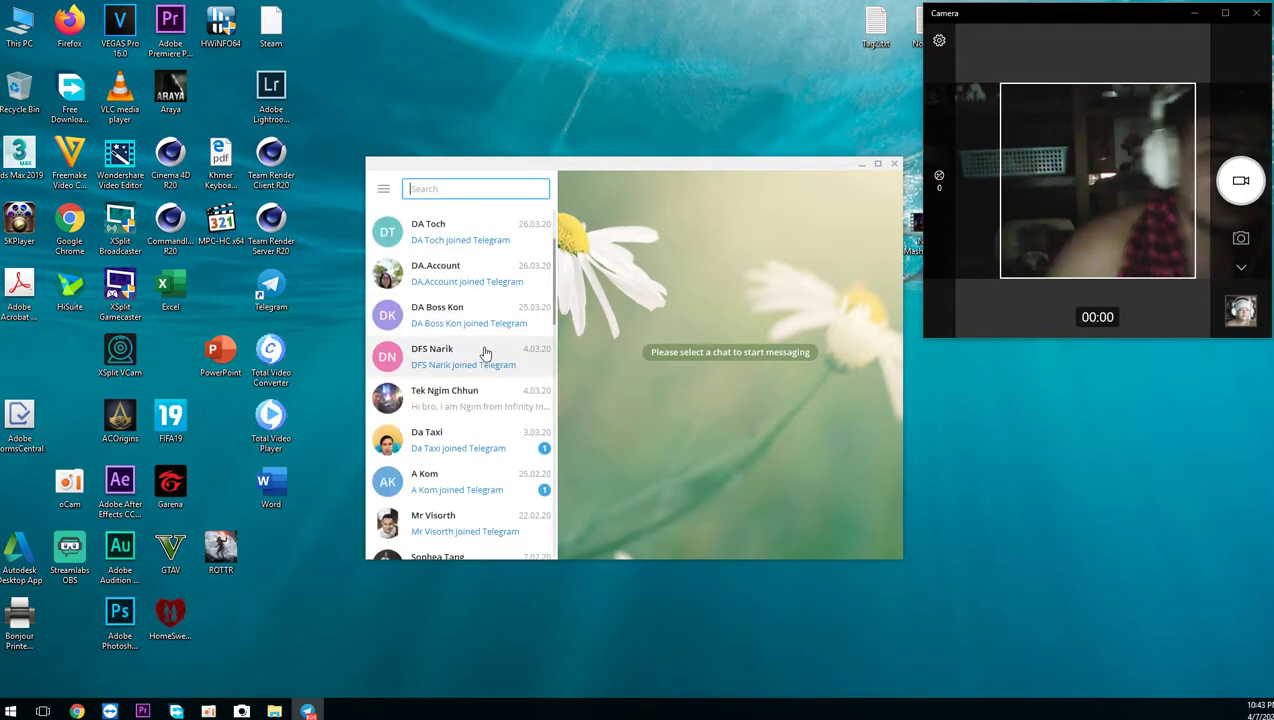
scroll(490, 396, "down", 10)
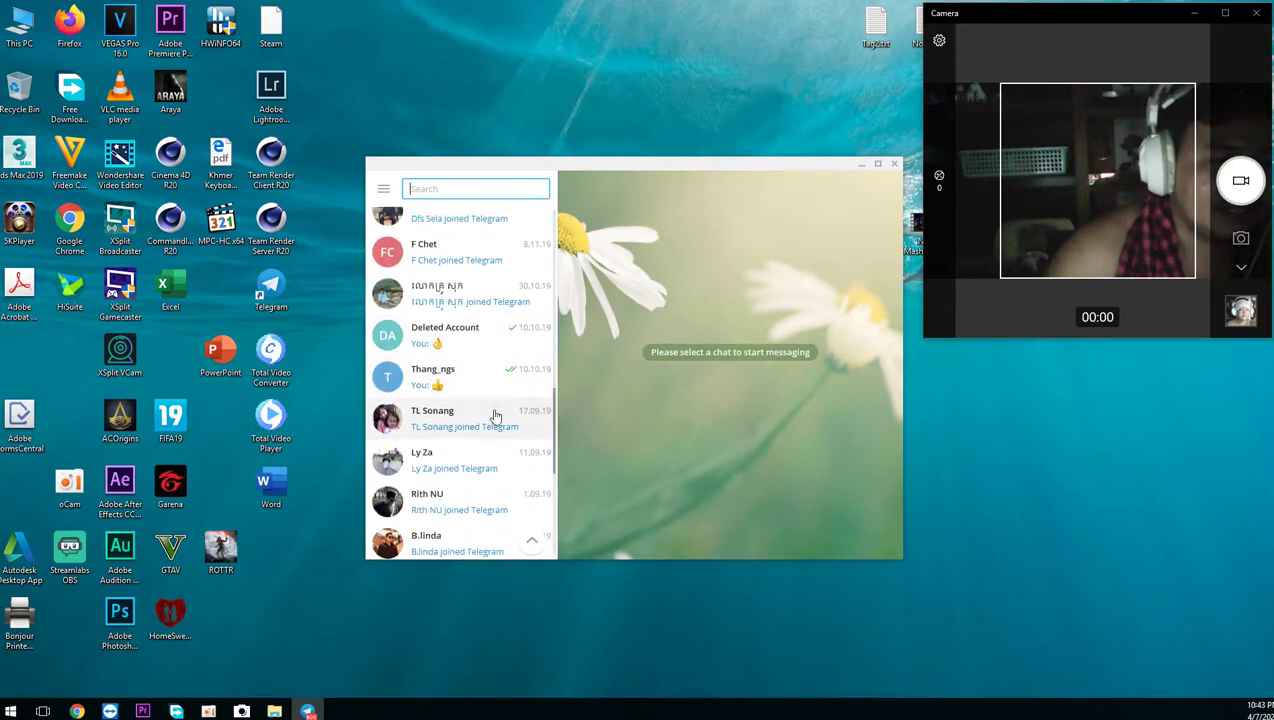
Look through the whole chat list, view the contact chat dated 30.10.19, and return to the most recent chats
scroll(478, 316, "up", 3)
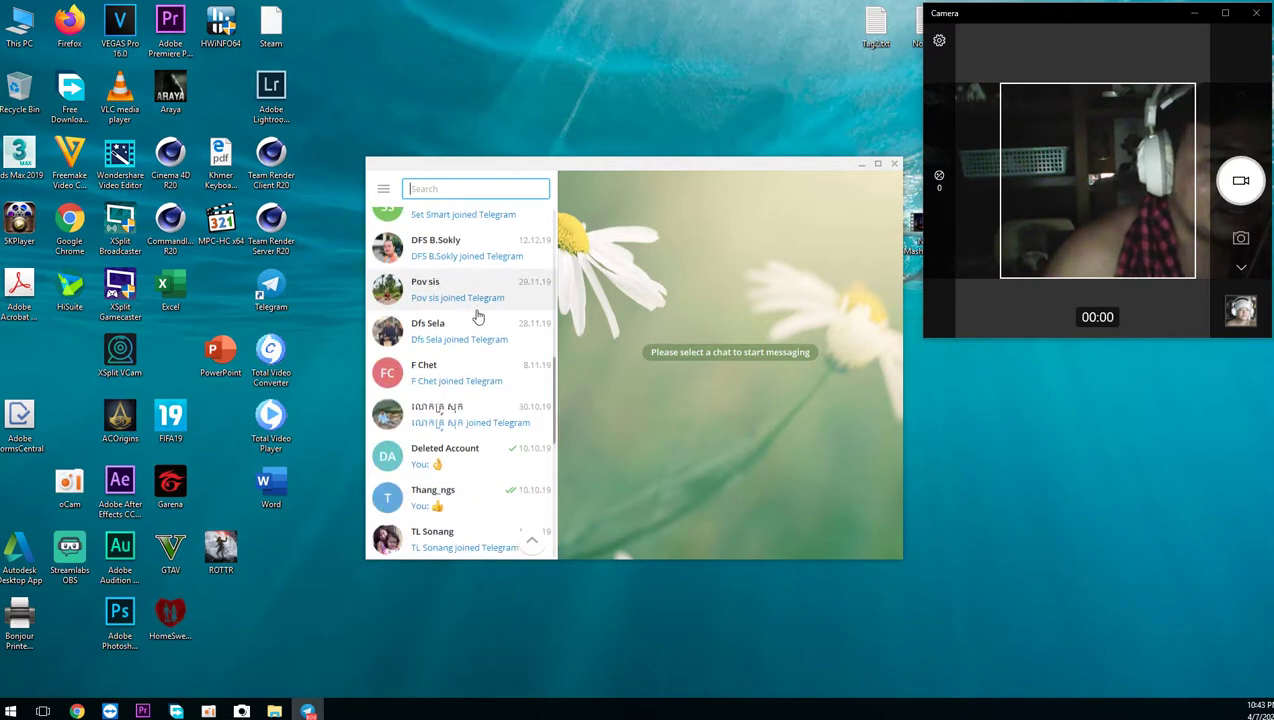
scroll(478, 318, "down", 2)
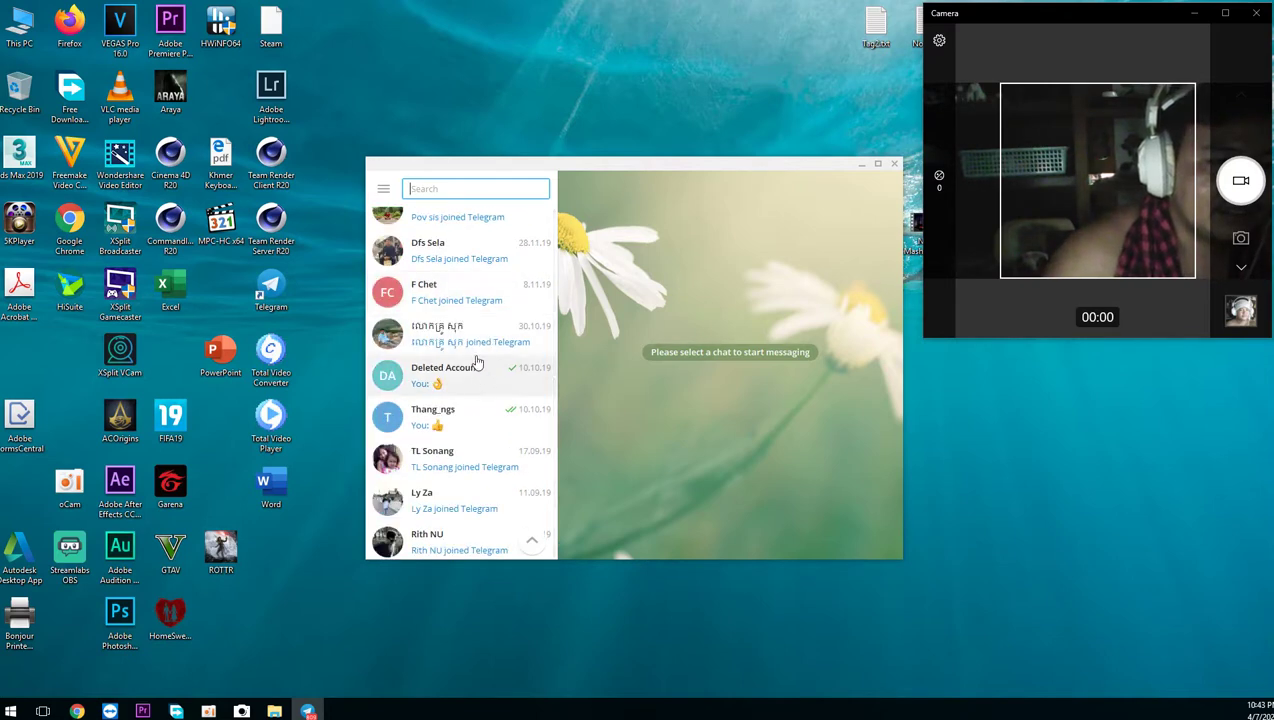
left_click(478, 345)
scroll(478, 358, "down", 3)
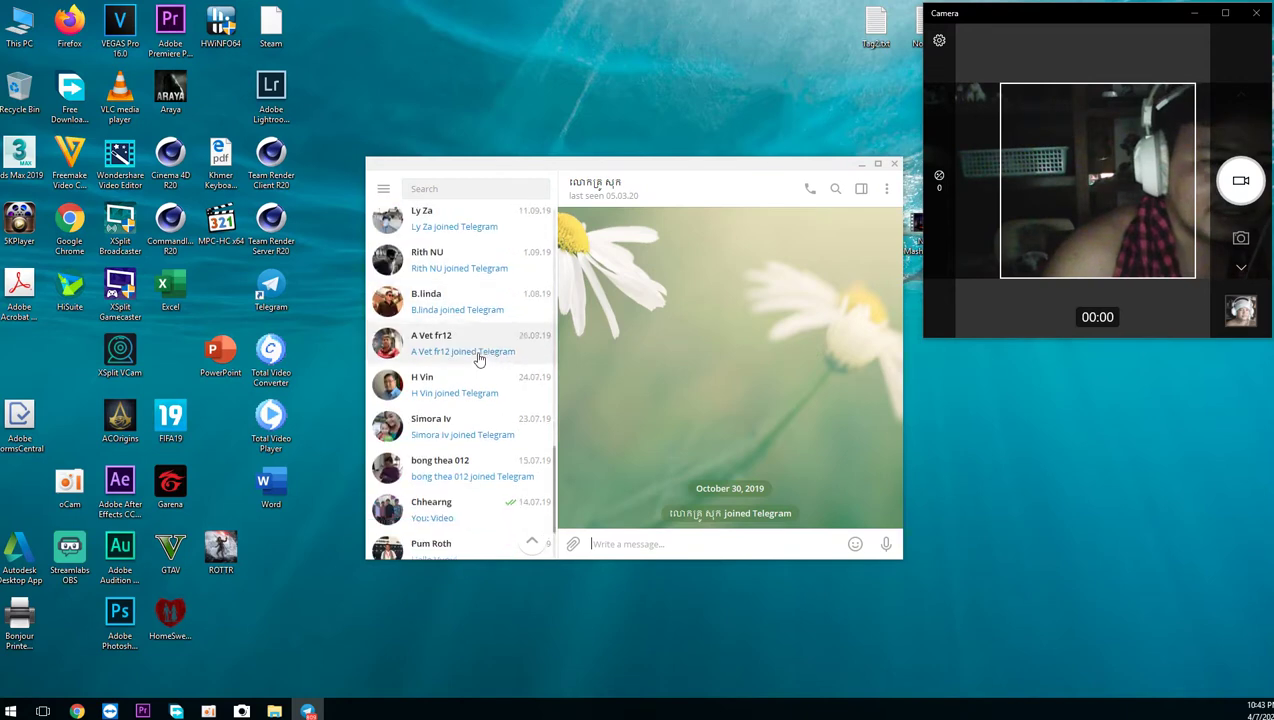
scroll(515, 415, "down", 2)
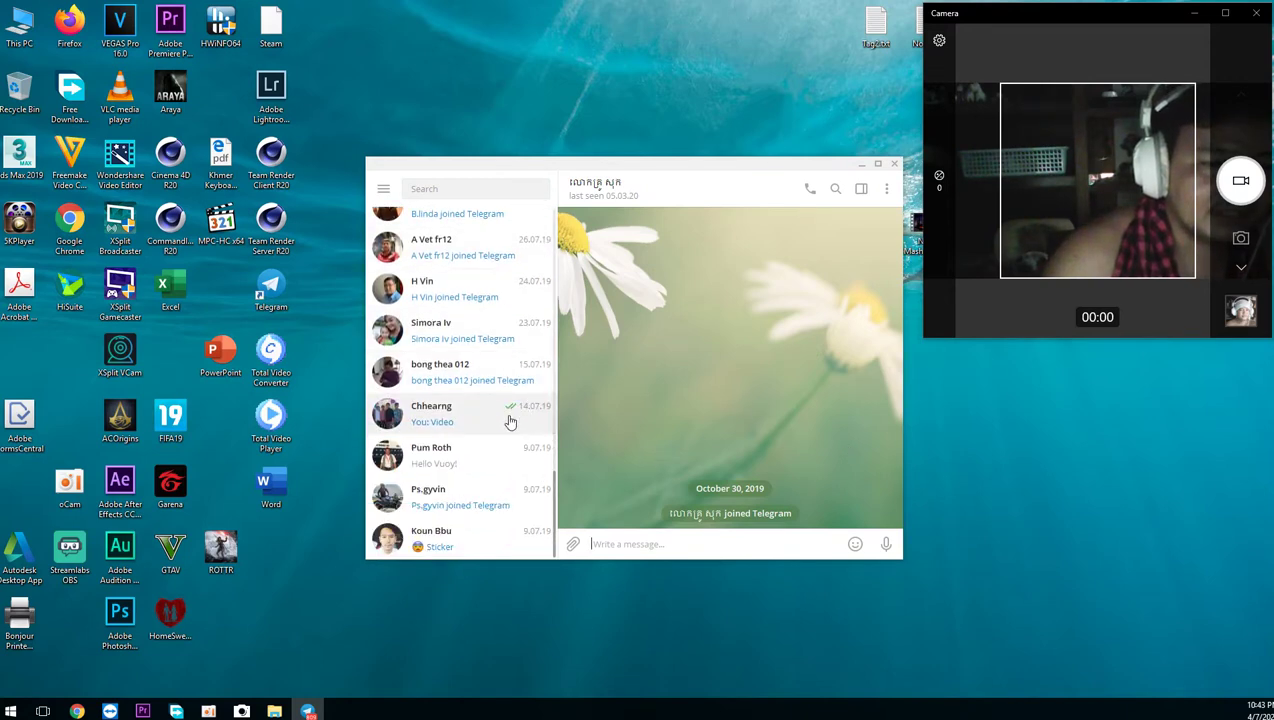
scroll(513, 416, "up", 8)
scroll(513, 416, "up", 6)
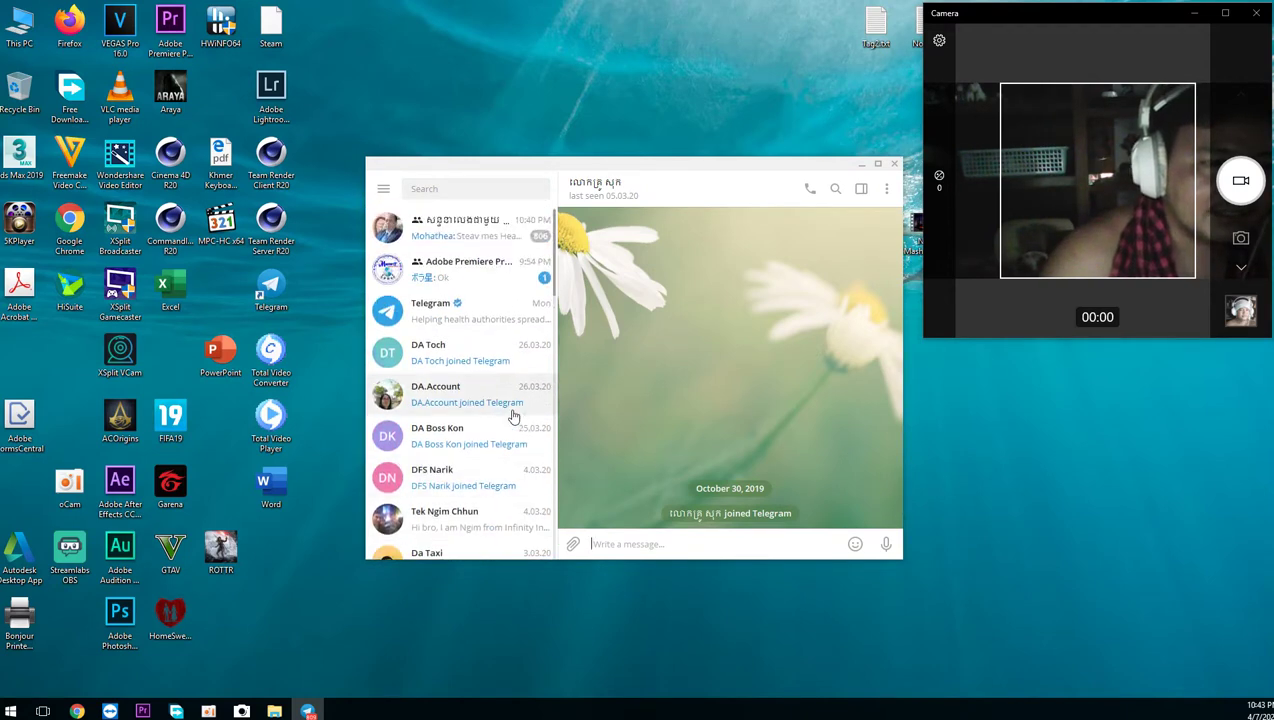
Open the newest group chat, read through its unread messages, and briefly play the 13-second voice message before pausing it
left_click(469, 242)
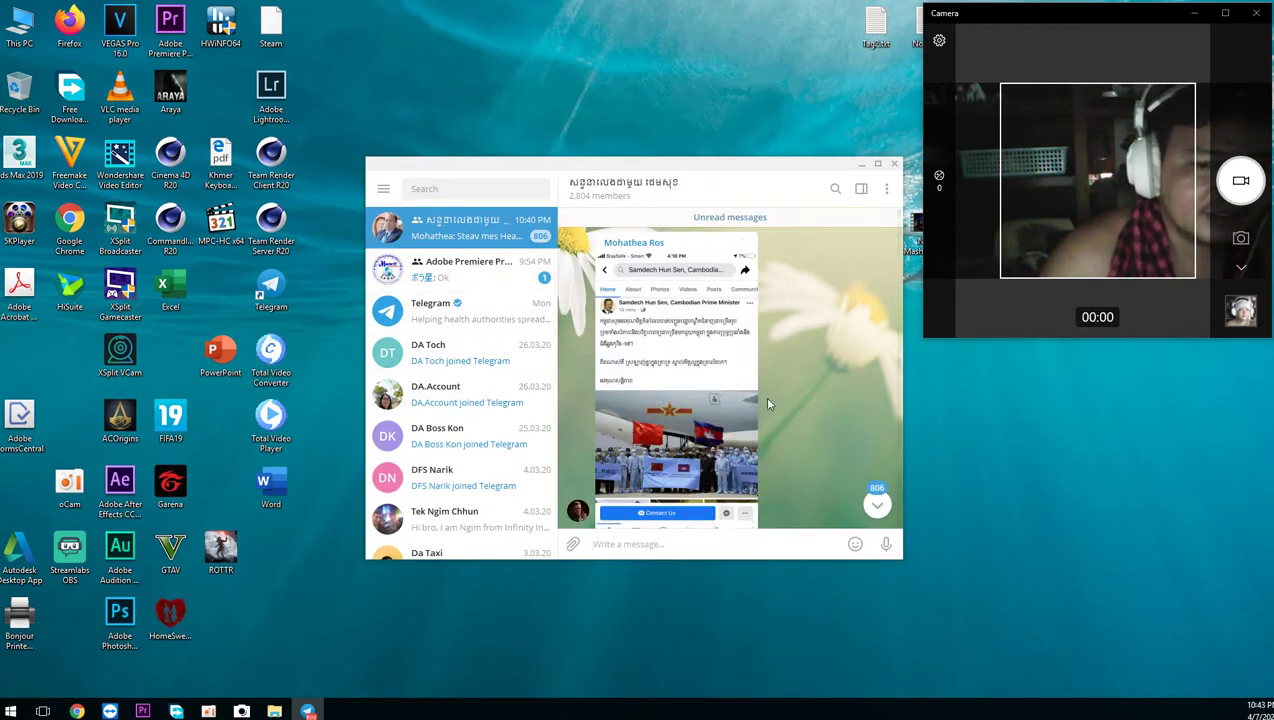
scroll(768, 404, "down", 1)
scroll(768, 404, "down", 5)
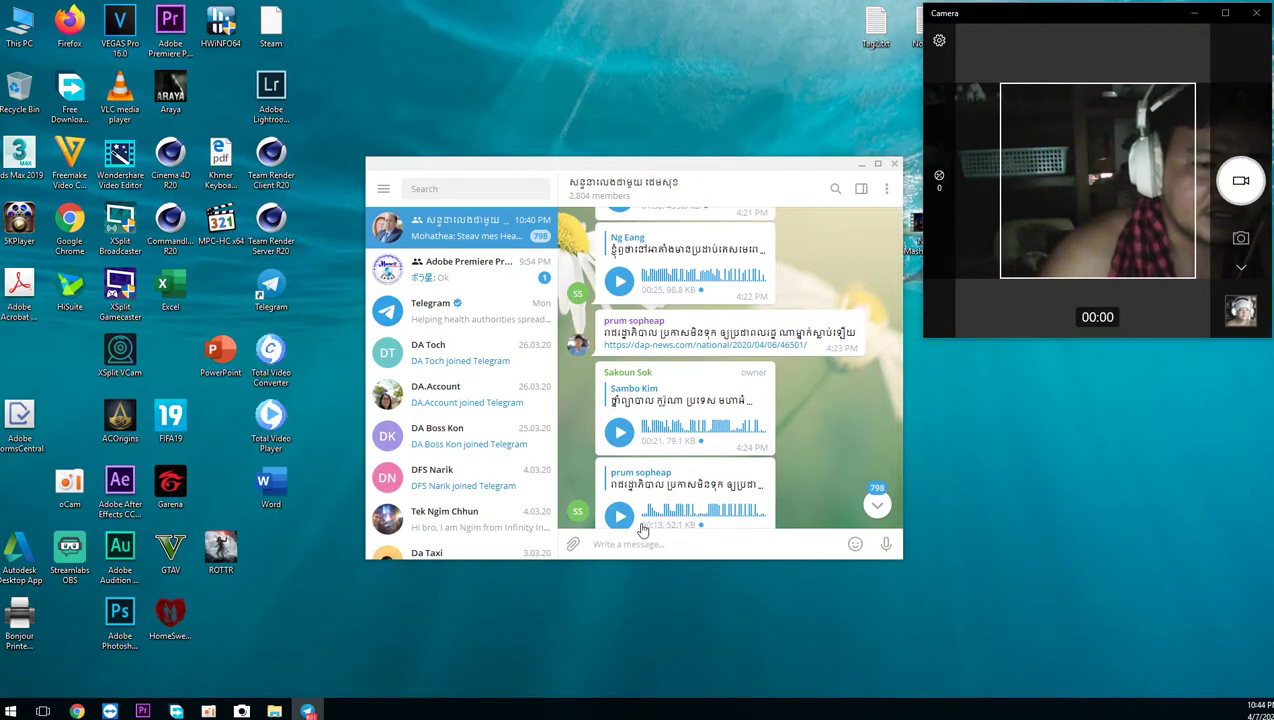
mouse_move(855, 544)
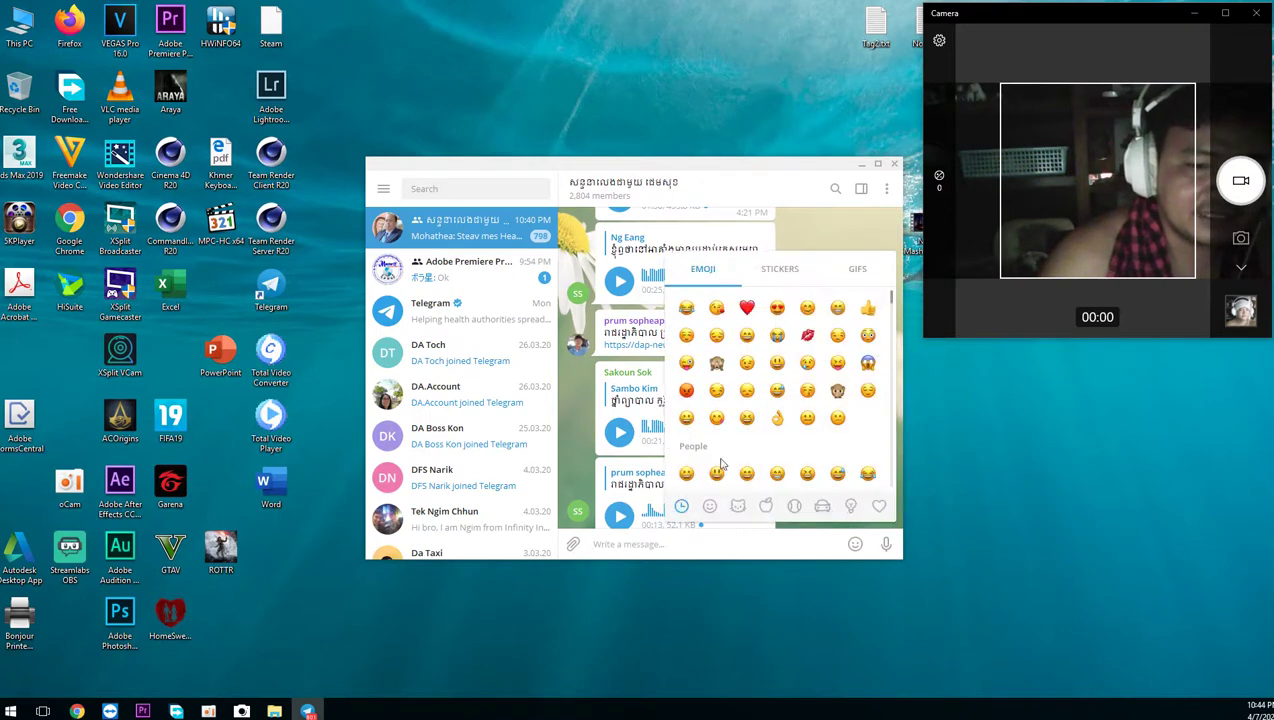
left_click(620, 515)
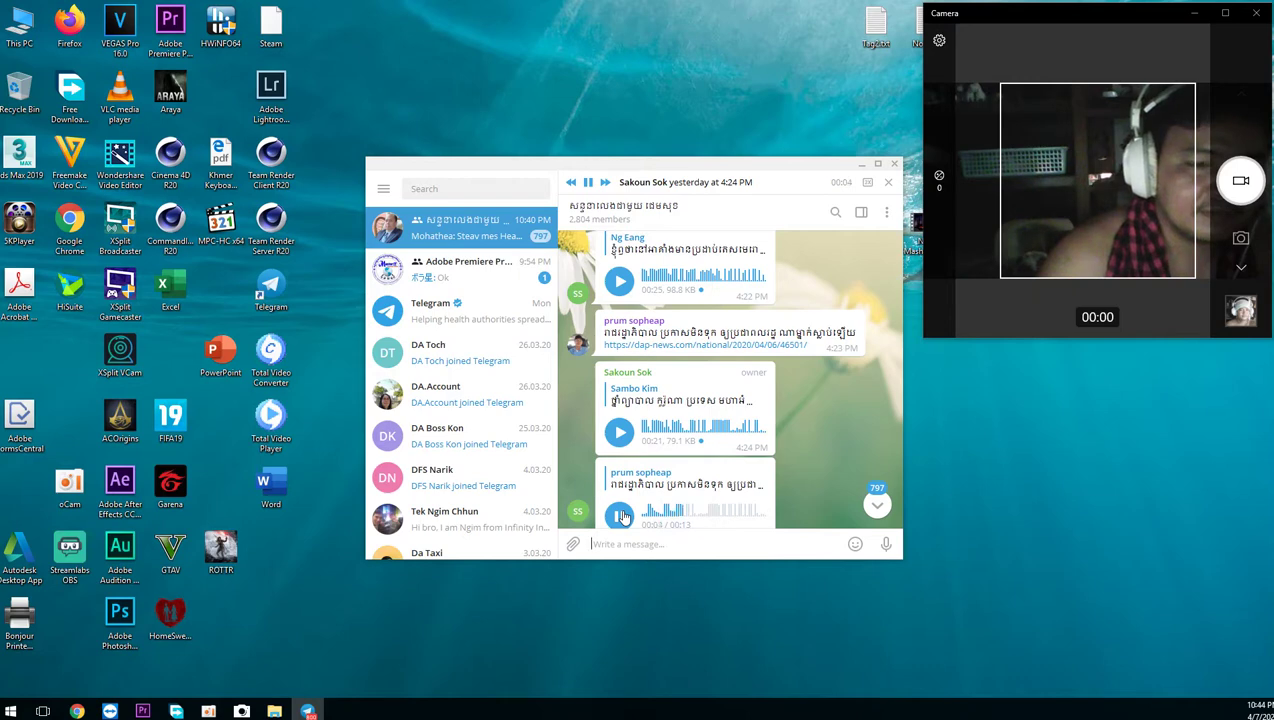
left_click(620, 515)
Open the Adobe Premiere Pro MasterIT group, look through its recent messages, and play and pause the 6:52 PM voice message
left_click(455, 281)
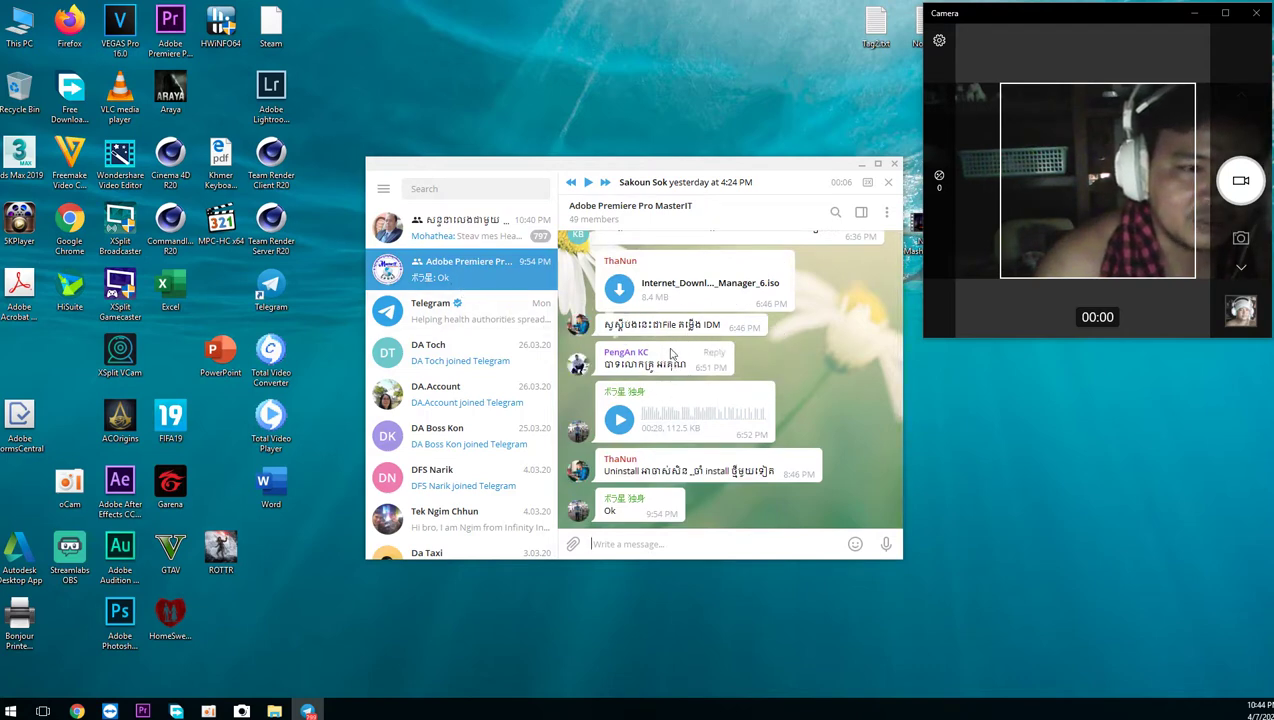
scroll(700, 415, "up", 1)
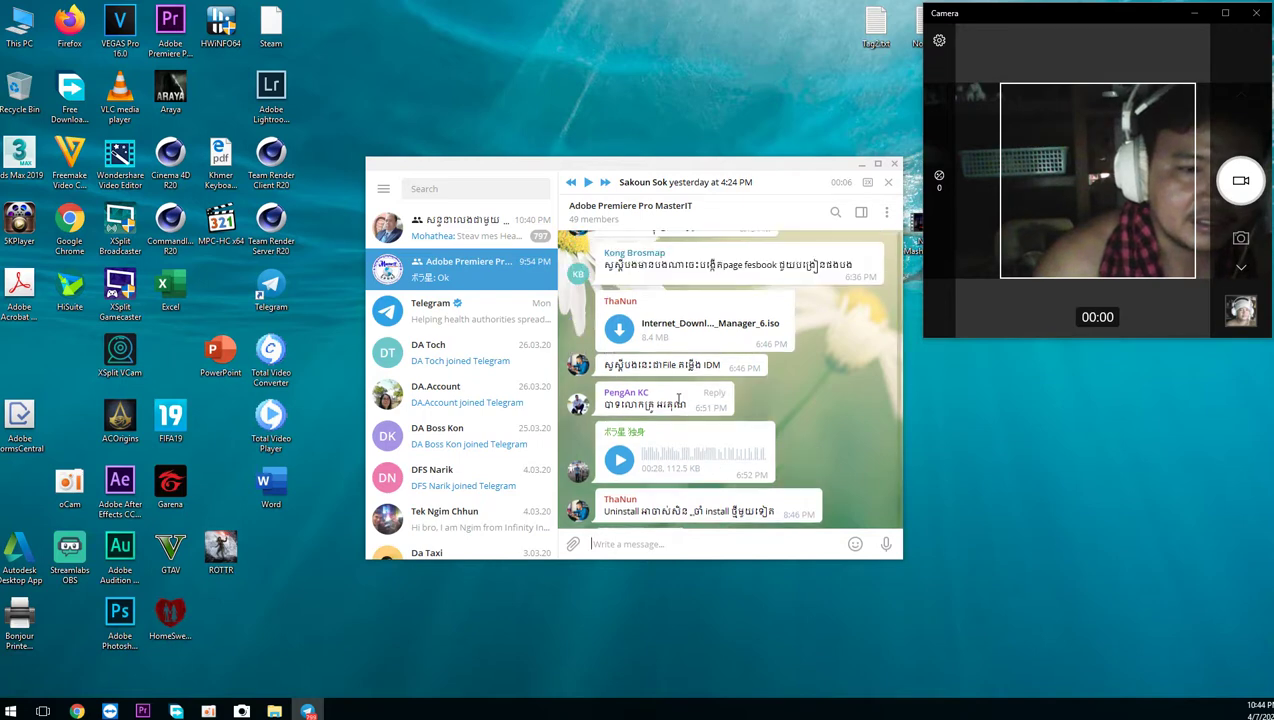
scroll(676, 404, "down", 1)
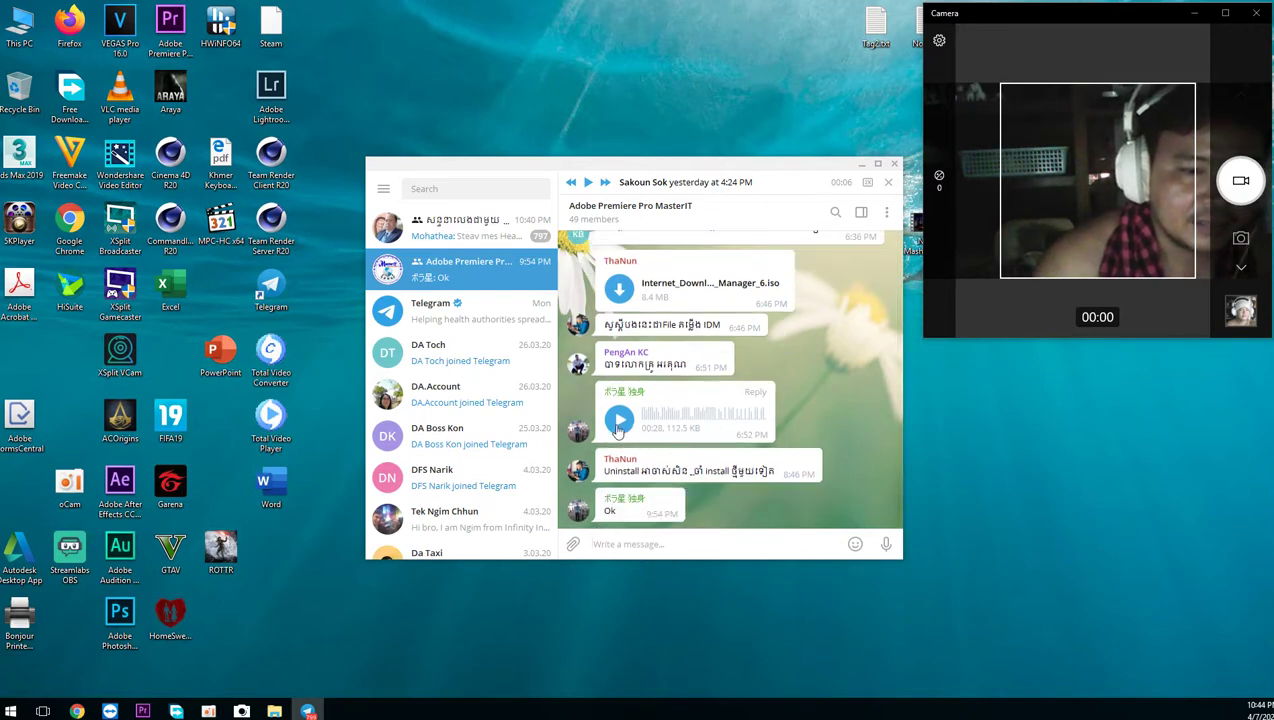
left_click(618, 424)
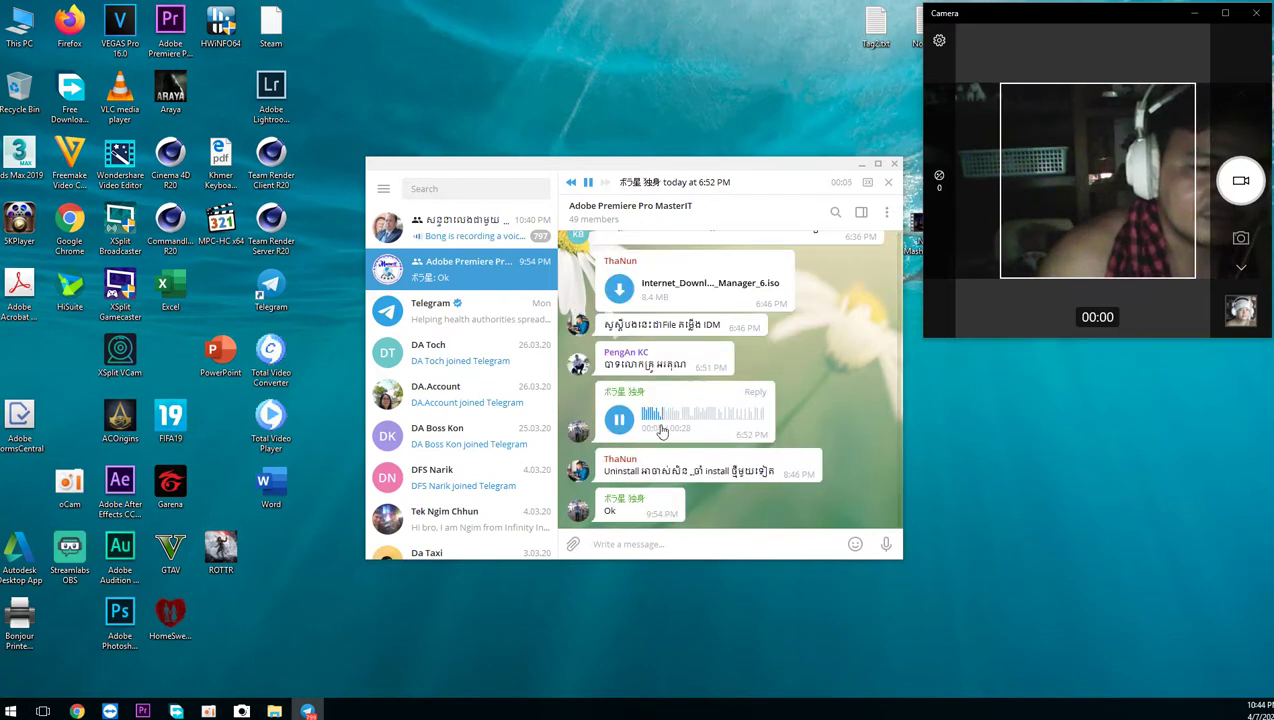
left_click(612, 420)
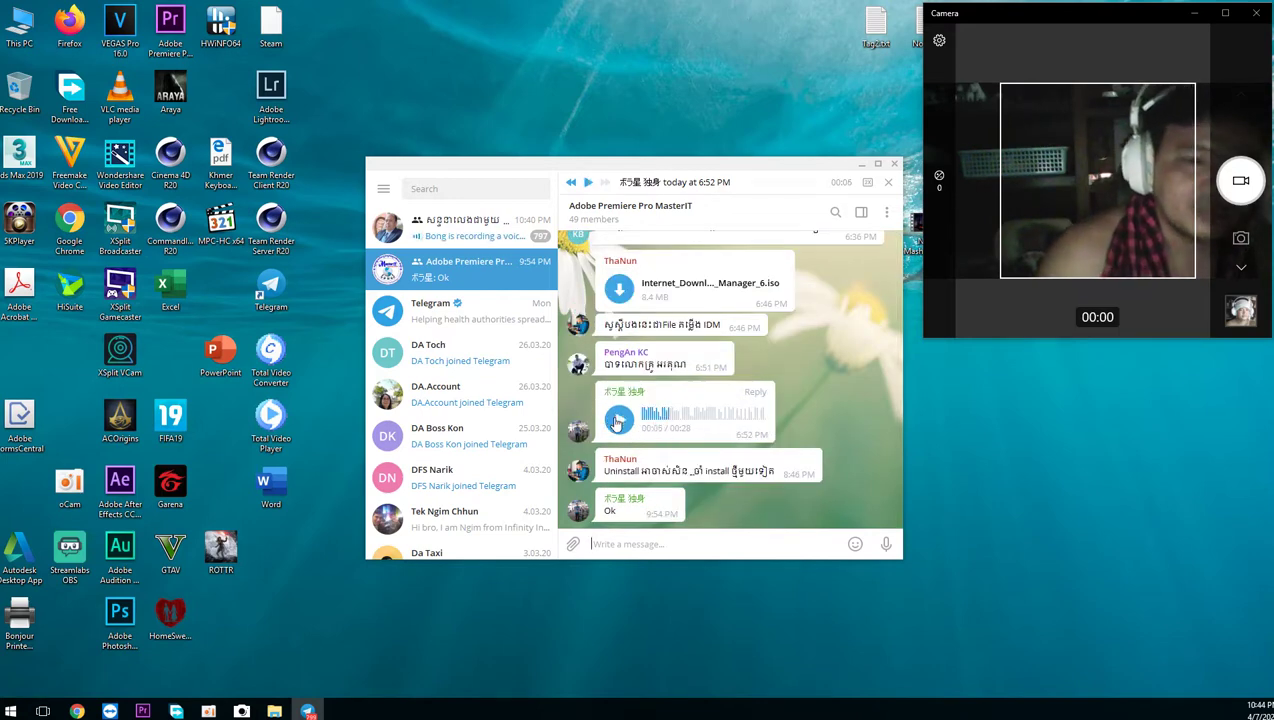
Download the Internet_Download_Manager_6.iso file posted at 6:46 PM in the Adobe Premiere Pro MasterIT group
scroll(799, 418, "up", 1)
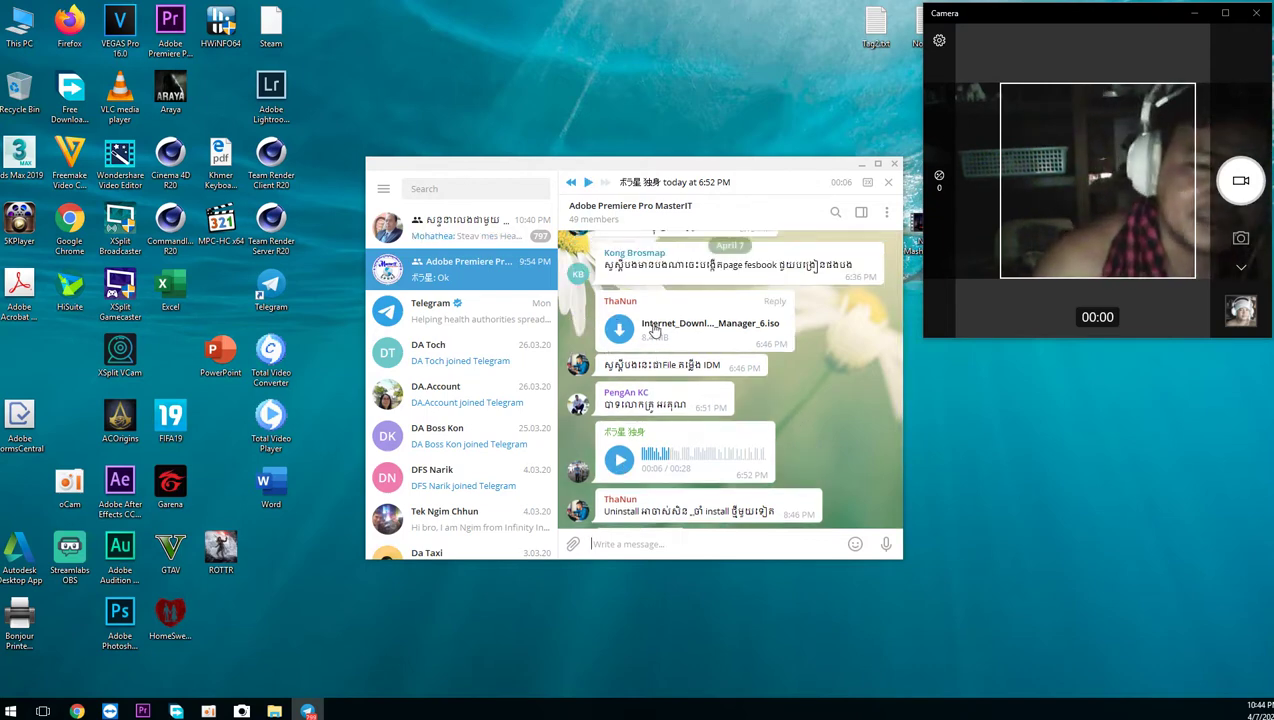
left_click(620, 329)
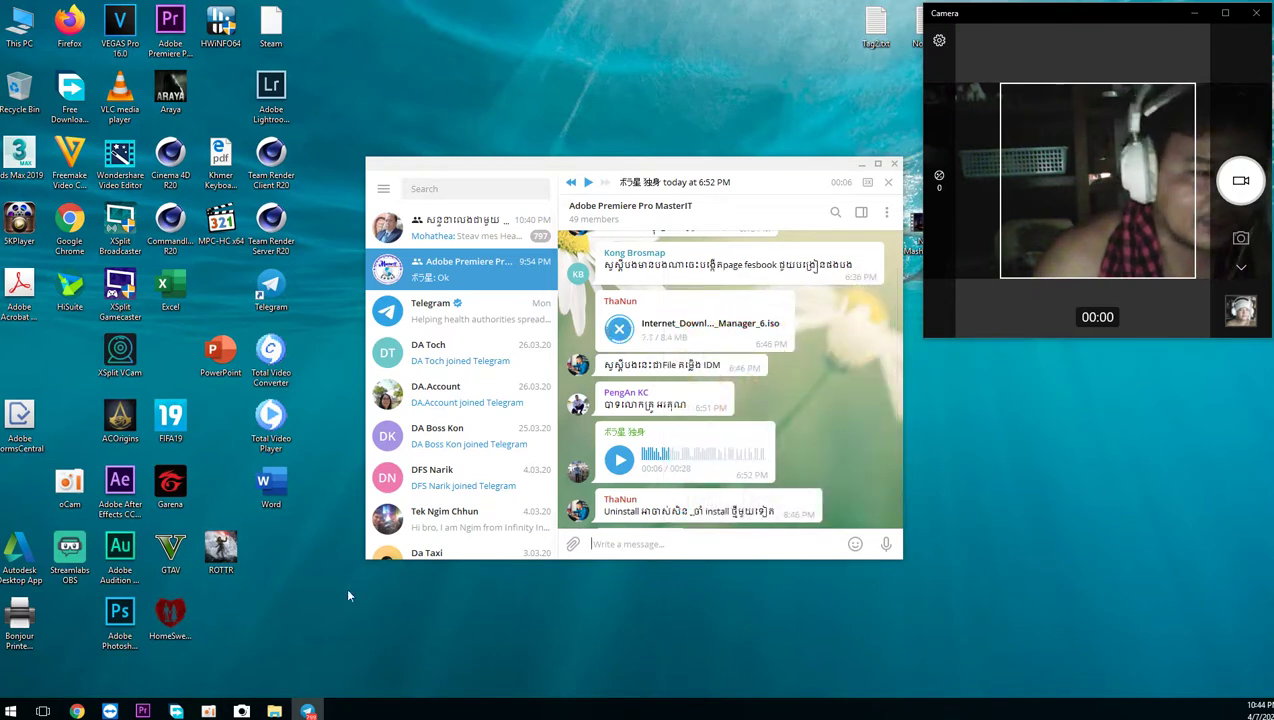
mouse_move(221, 552)
left_mouse_down()
mouse_move(525, 638)
mouse_move(610, 561)
mouse_move(692, 543)
mouse_move(459, 604)
mouse_move(220, 537)
mouse_move(210, 550)
left_mouse_up()
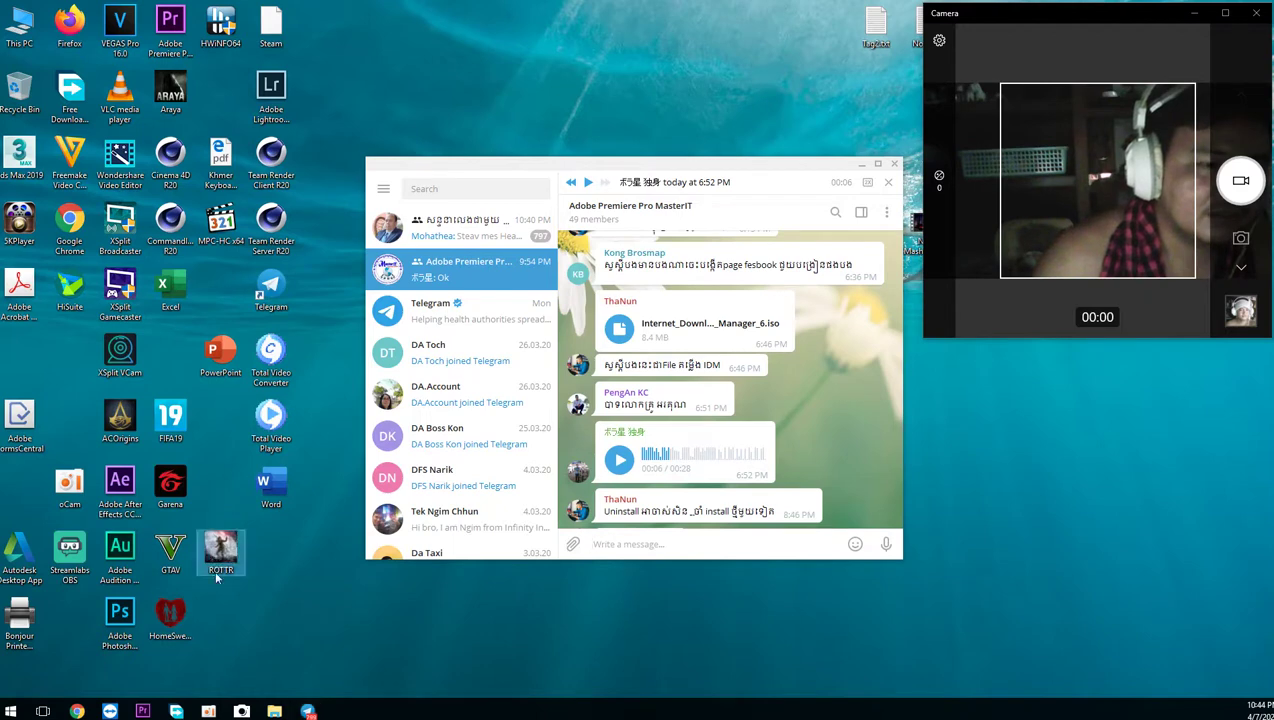
left_click(374, 615)
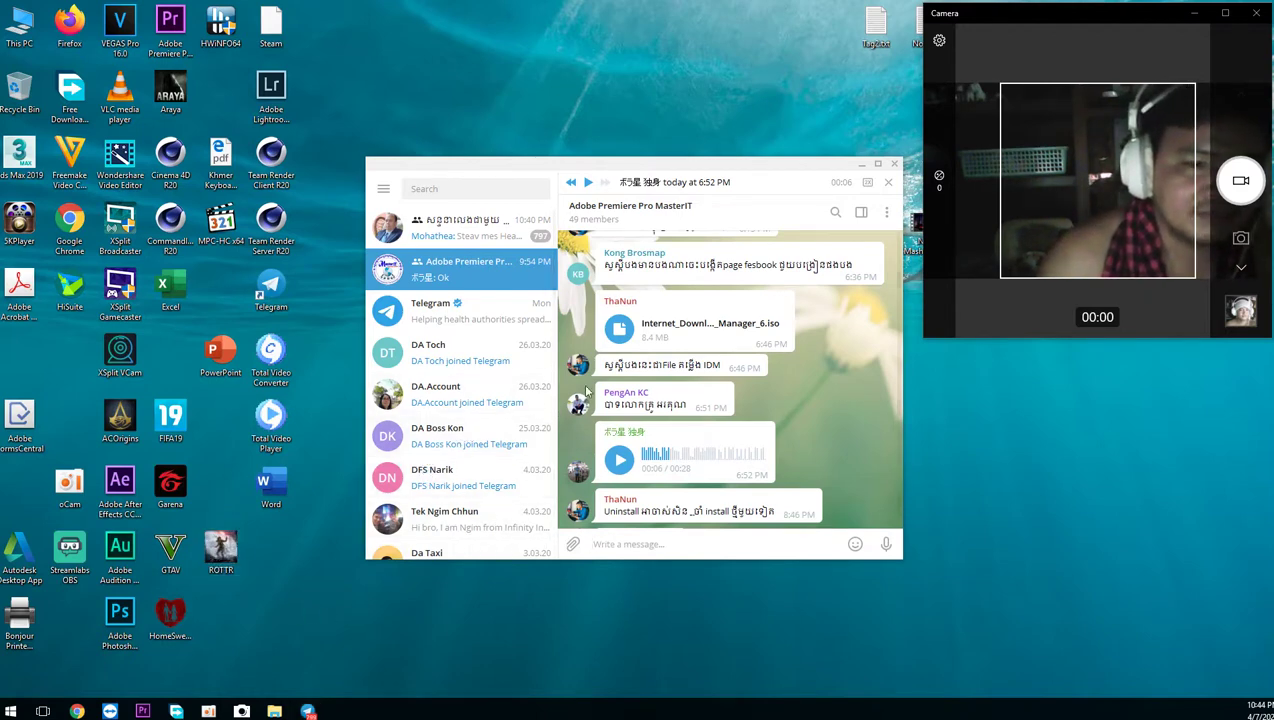
Check the save location offered by Save File As for the downloaded Internet_Download_Manager_6.iso, and dismiss the dialog without saving
left_click(651, 335)
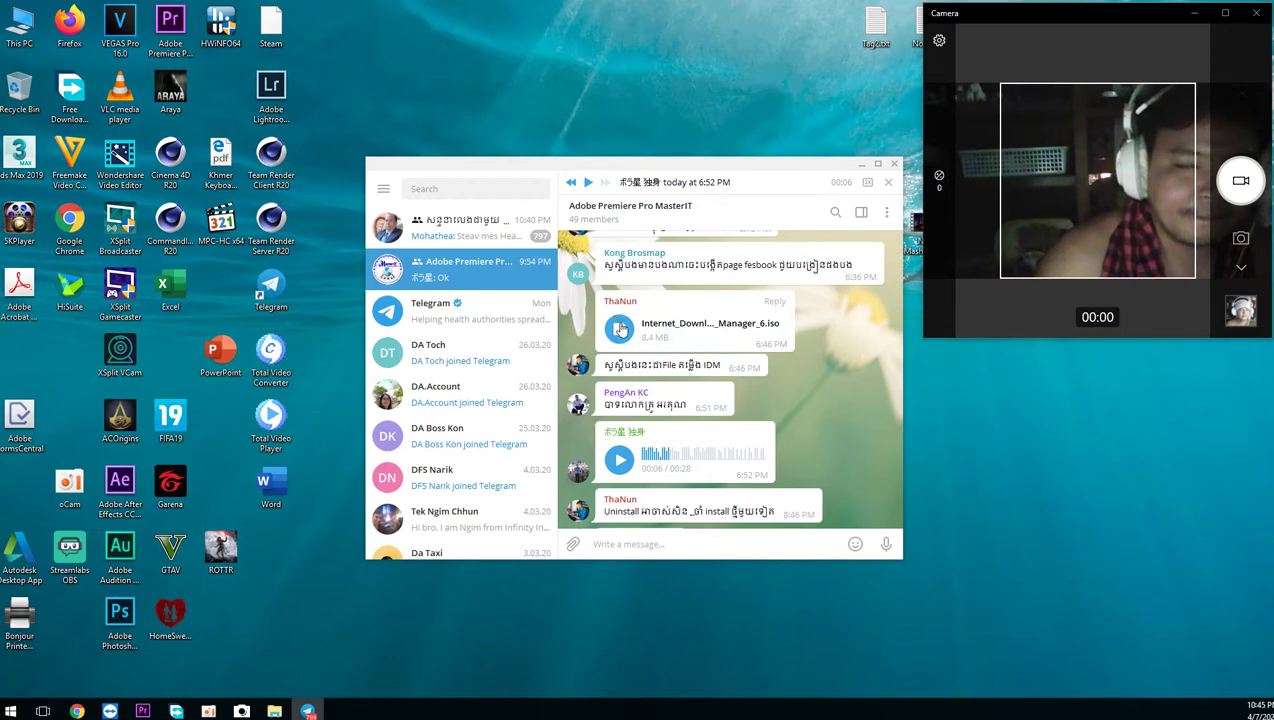
right_click(615, 333)
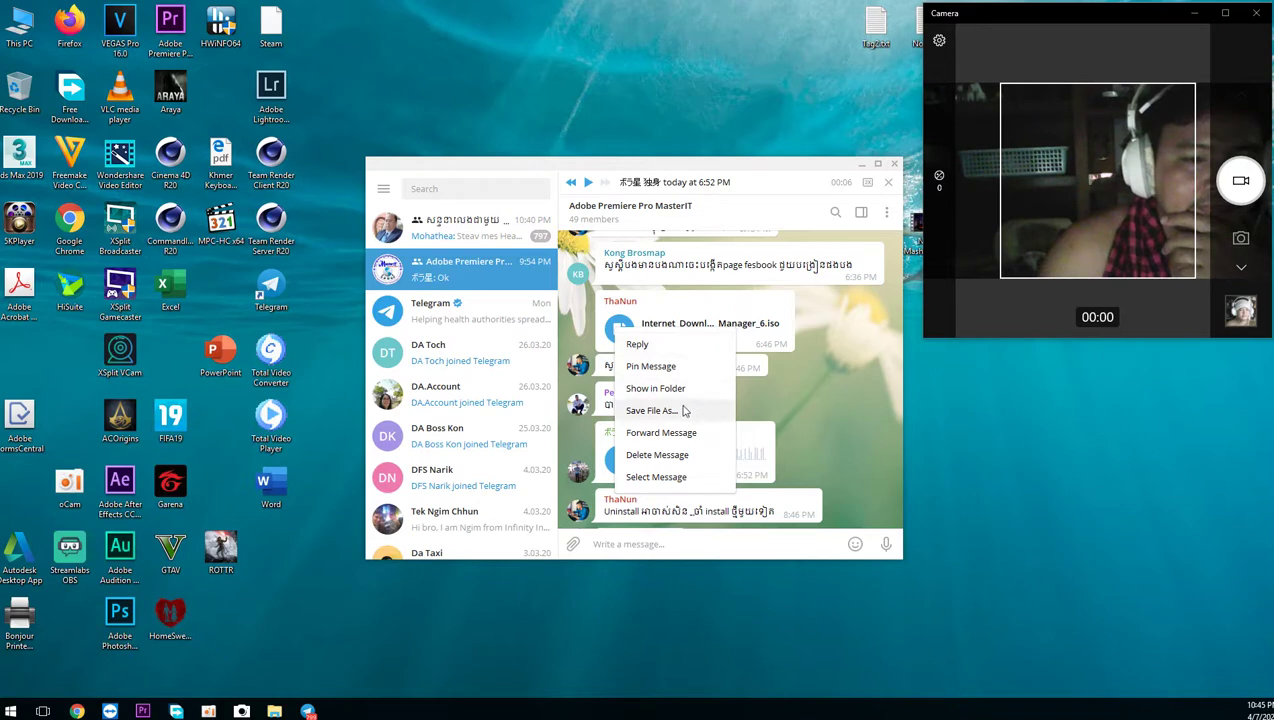
left_click(652, 410)
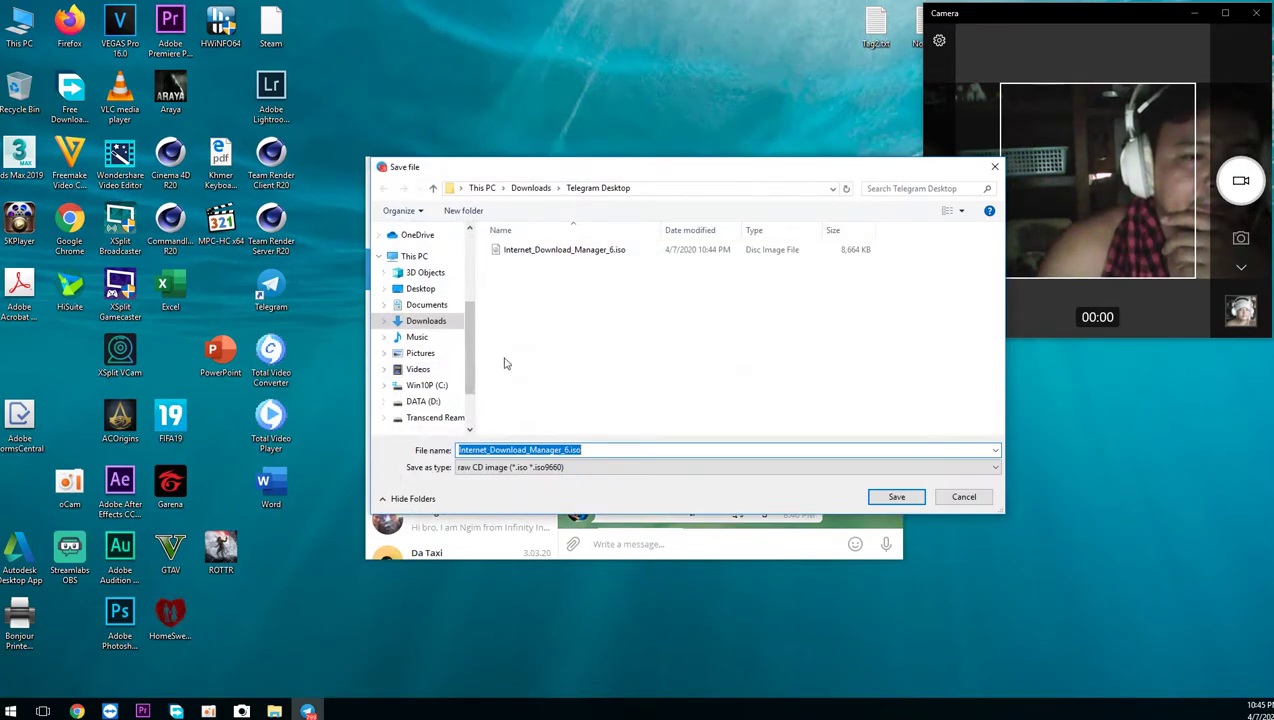
left_click(964, 505)
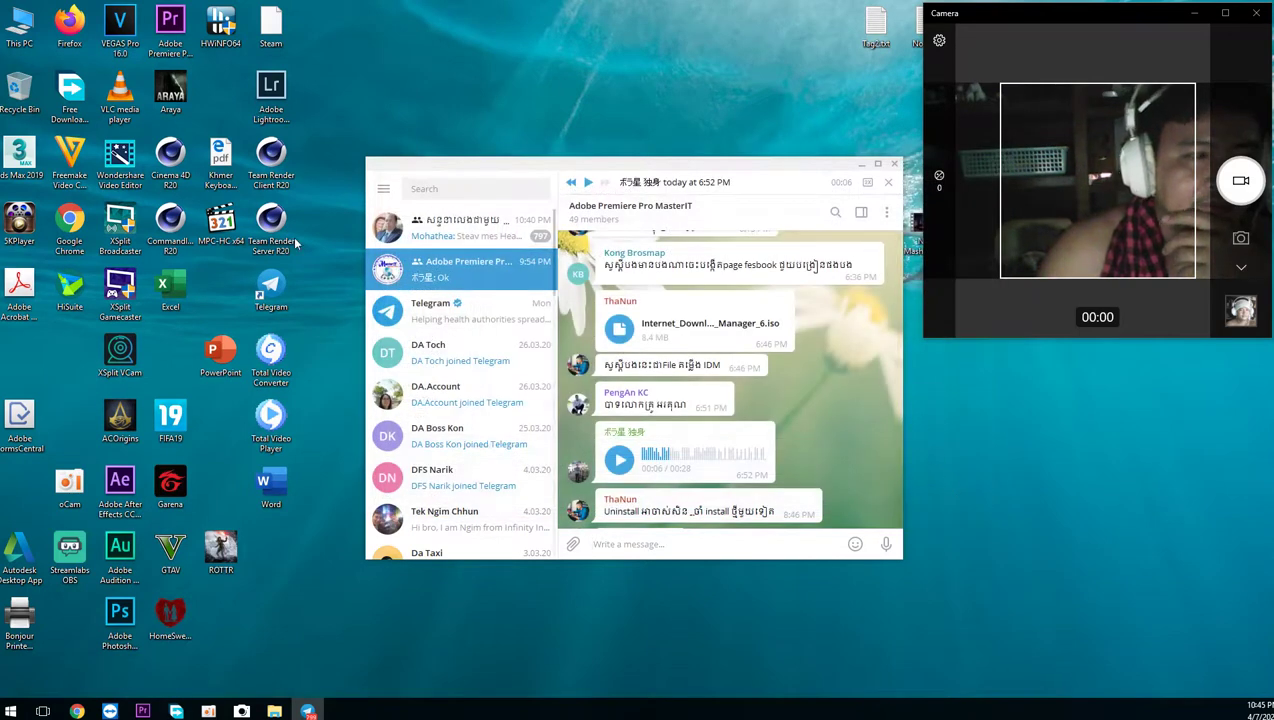
Switch to File Explorer, open the Downloads folder and maximize its window
double_click(20, 28)
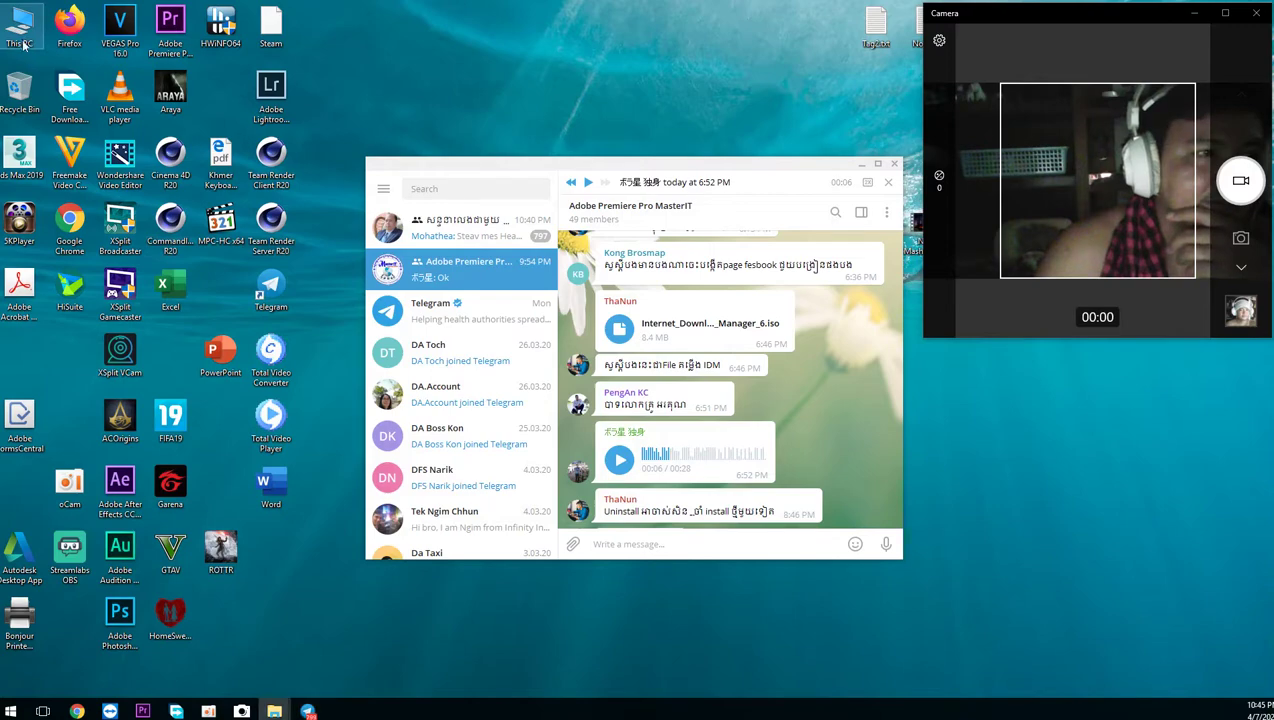
scroll(170, 284, "up", 2)
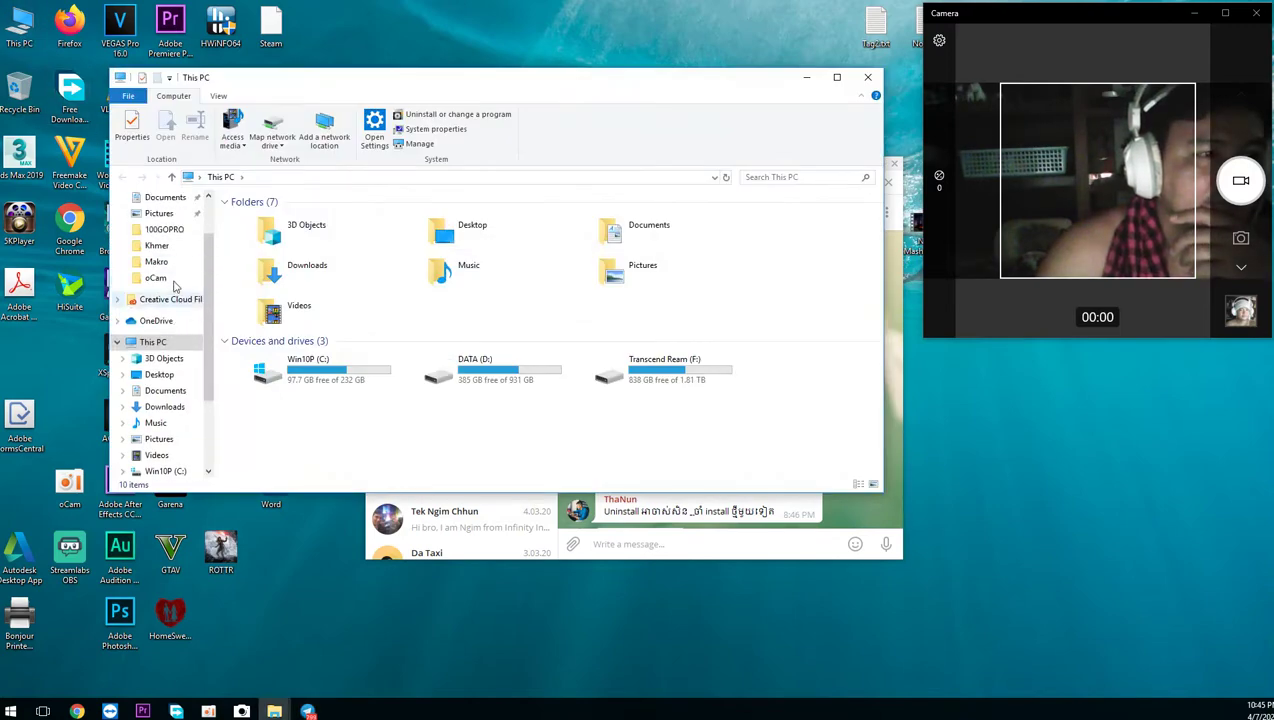
scroll(173, 287, "up", 1)
left_click(165, 242)
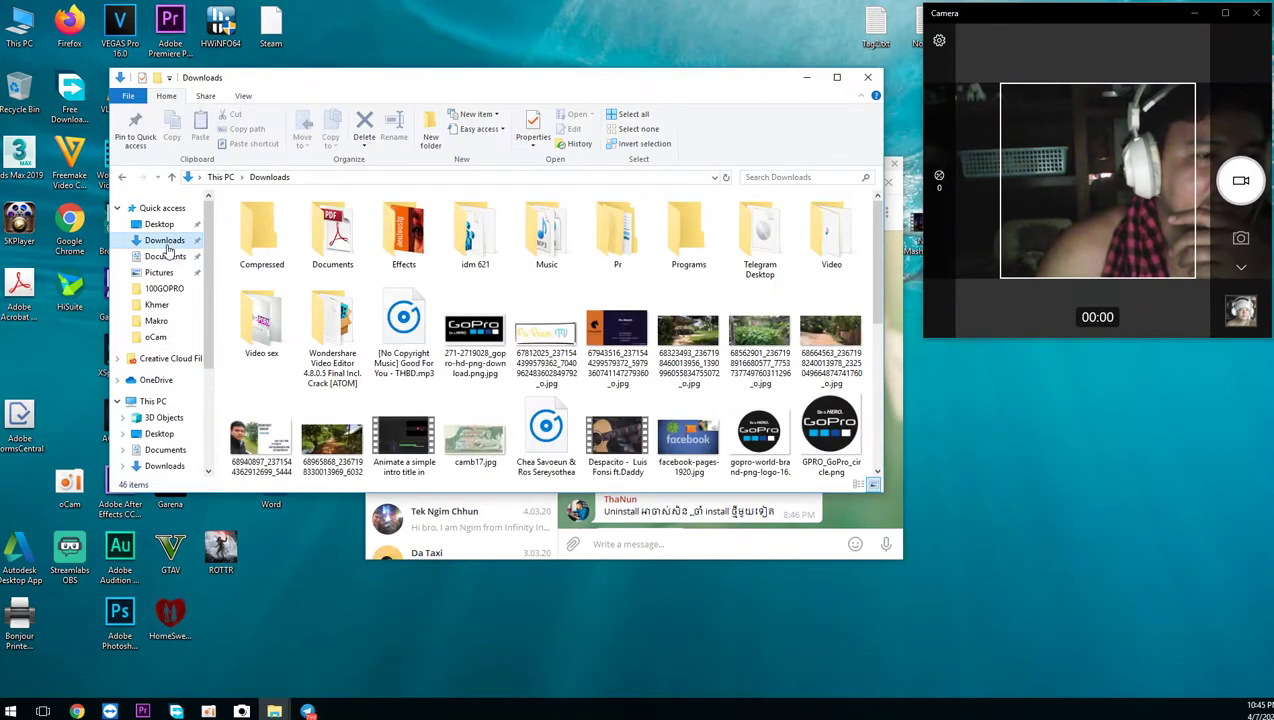
left_click(430, 345)
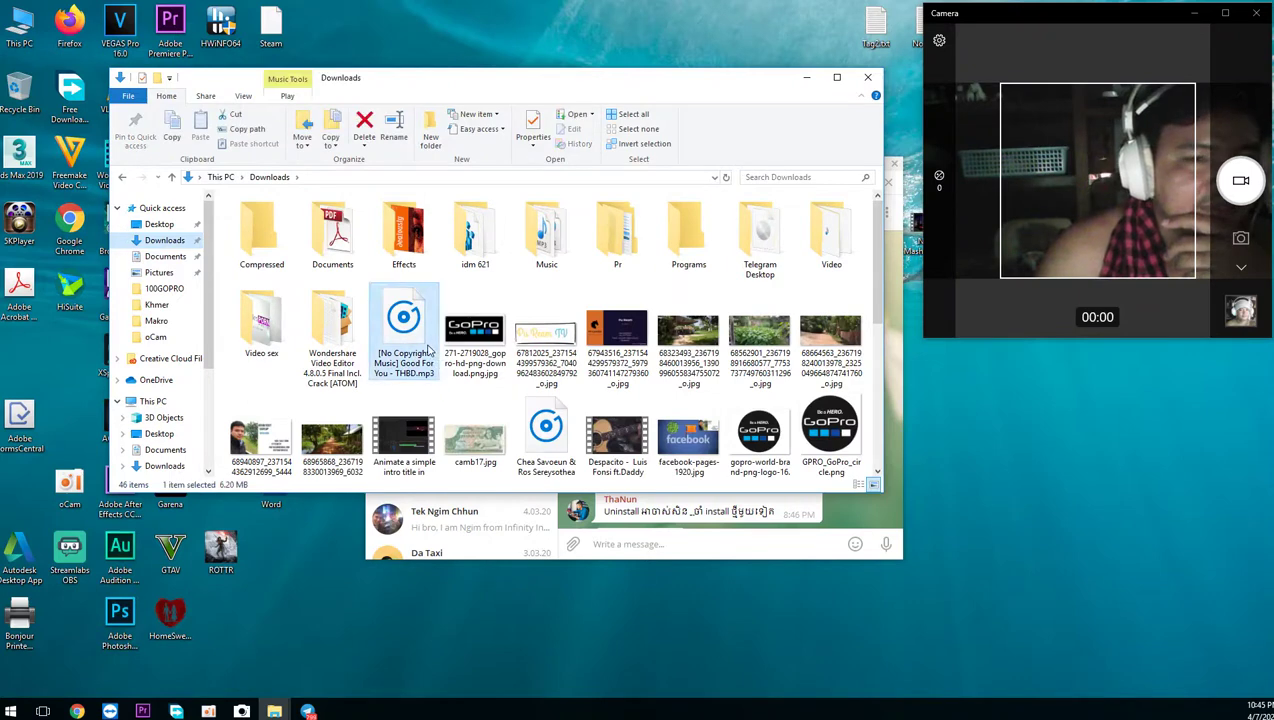
scroll(438, 345, "down", 1)
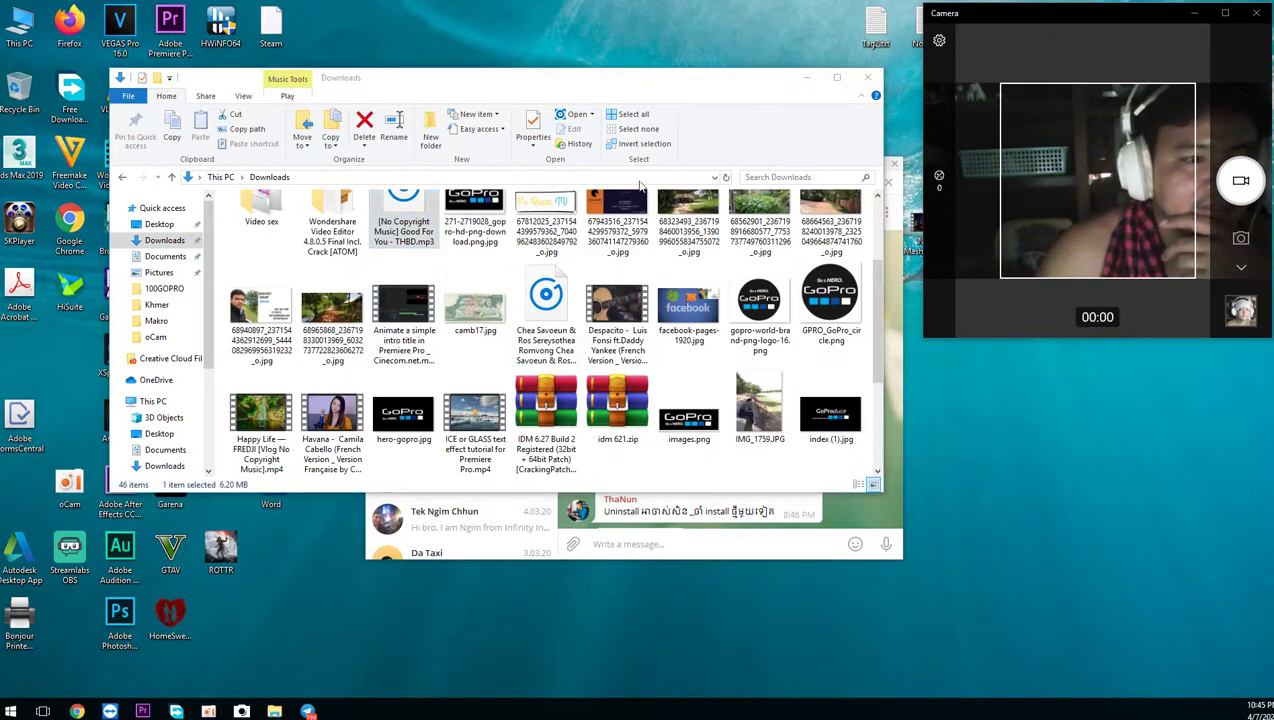
left_click(830, 80)
Find the idm 621 folder in Downloads and delete it
left_click(573, 350)
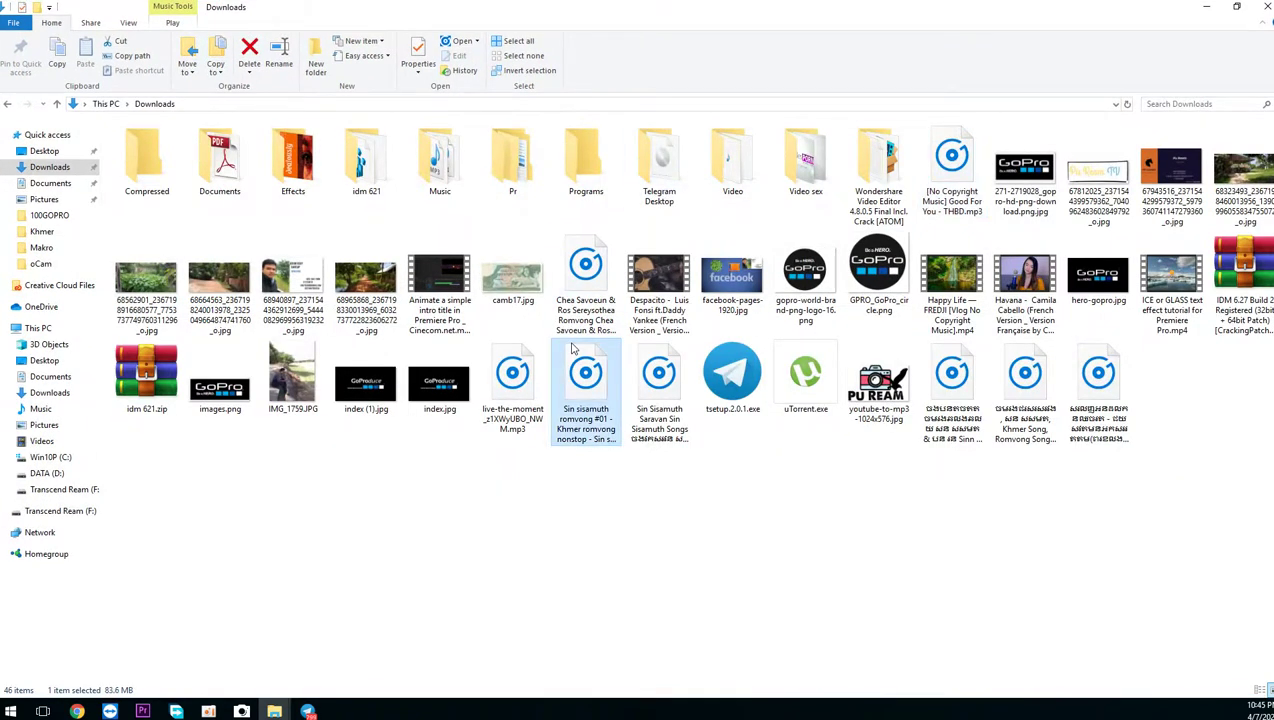
key("i")
key("i")
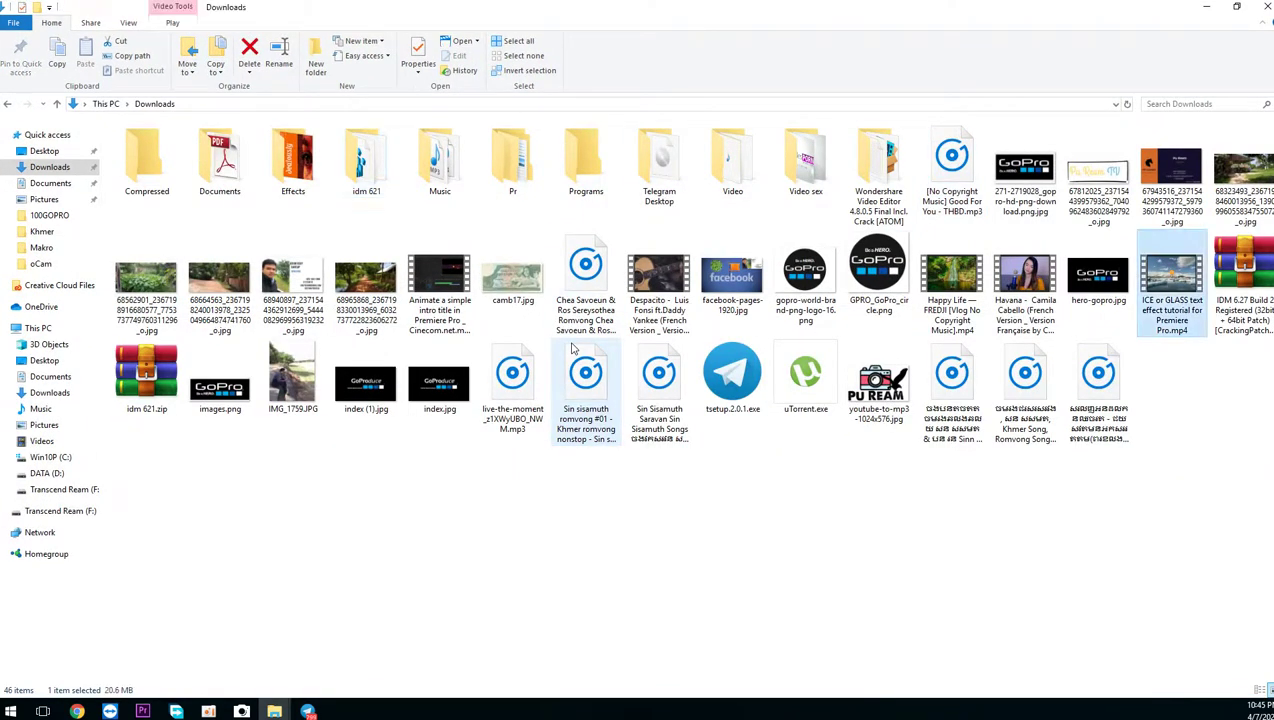
left_click(388, 153)
key("Delete")
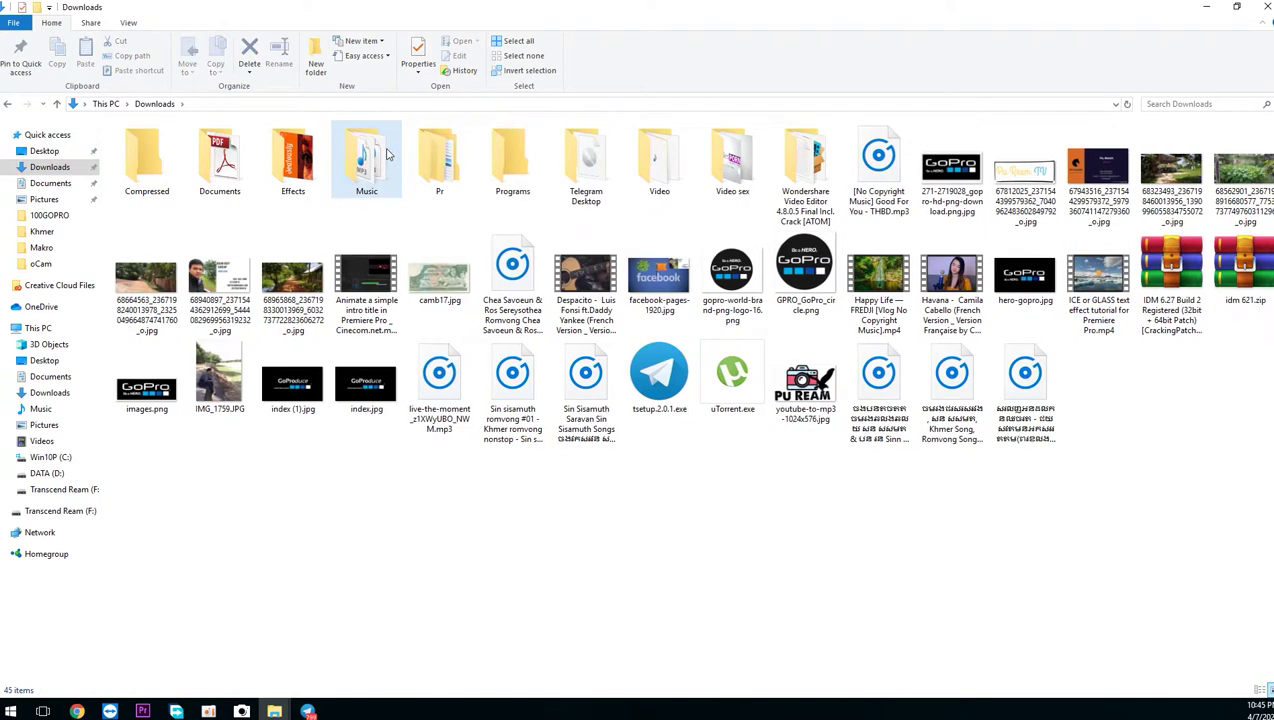
Find the two IDM archives in Downloads, IDM 6.27 Build 2 and idm 621.zip, and delete both
left_click(588, 375)
key("i")
key("i")
key("i")
key("i")
key("i")
key("i")
key("i")
key("i")
key("i")
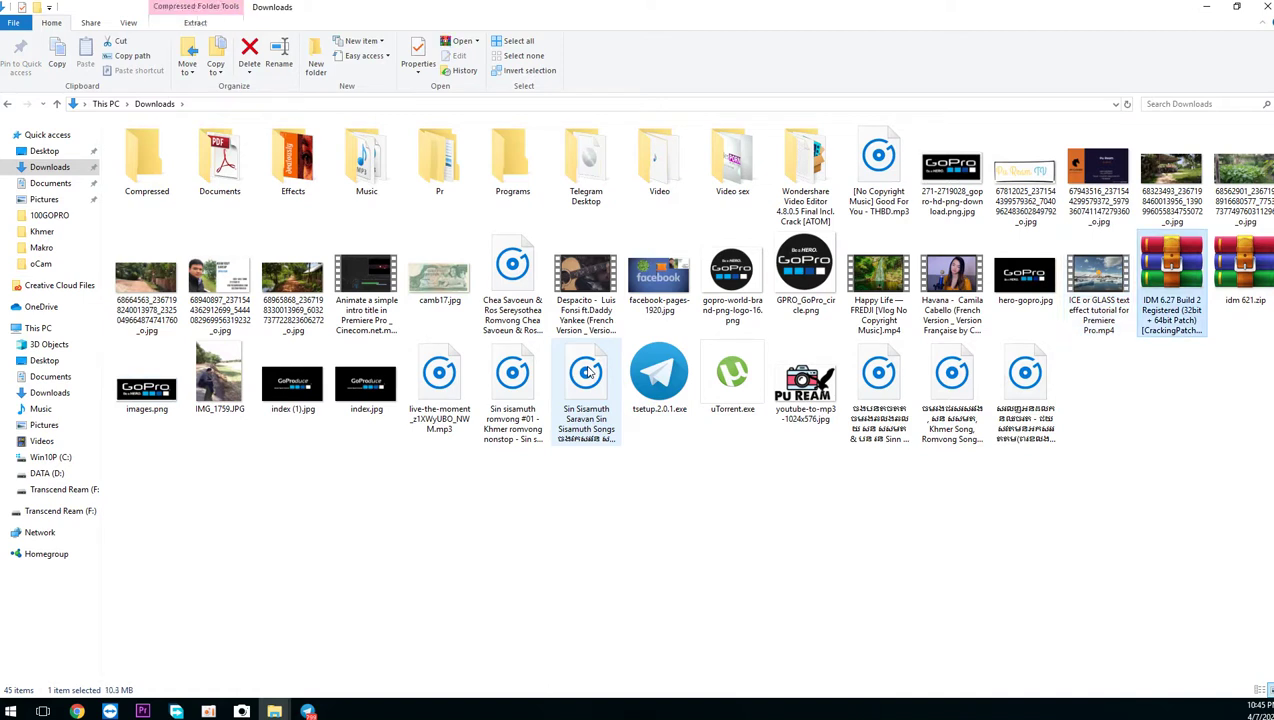
key("i")
key("i")
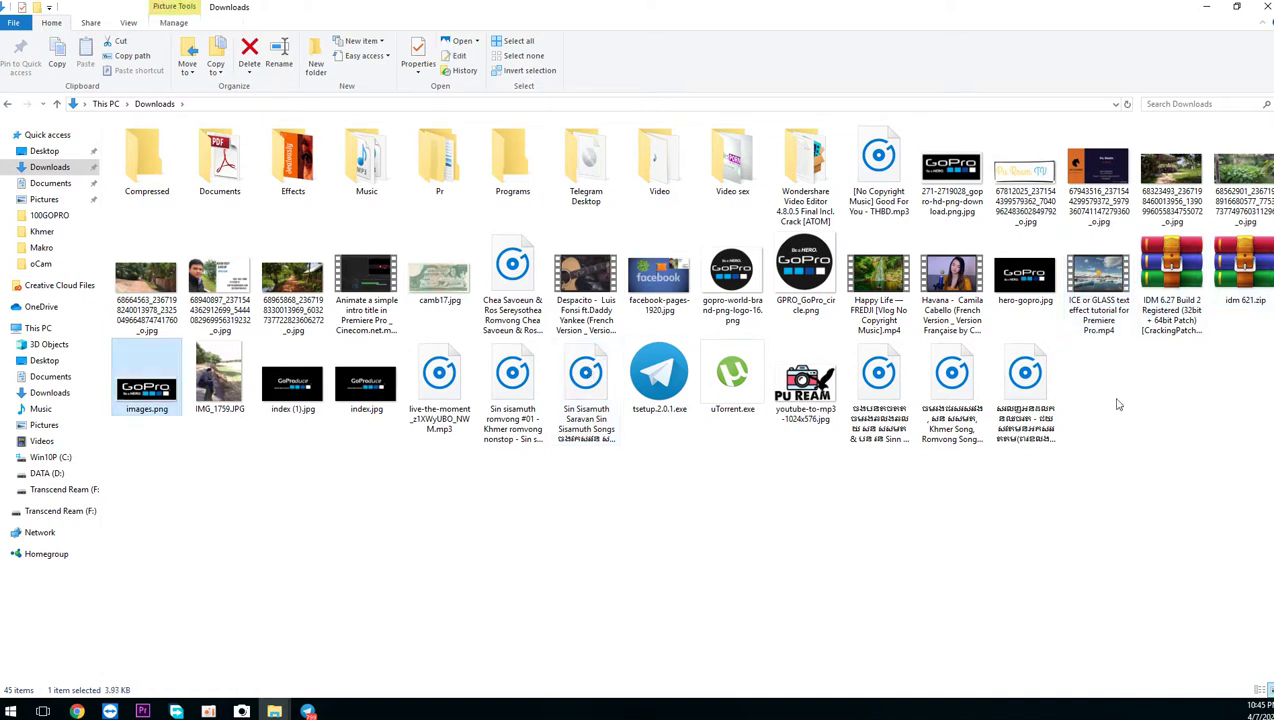
left_click_drag(1232, 386, 1193, 287)
key("Delete")
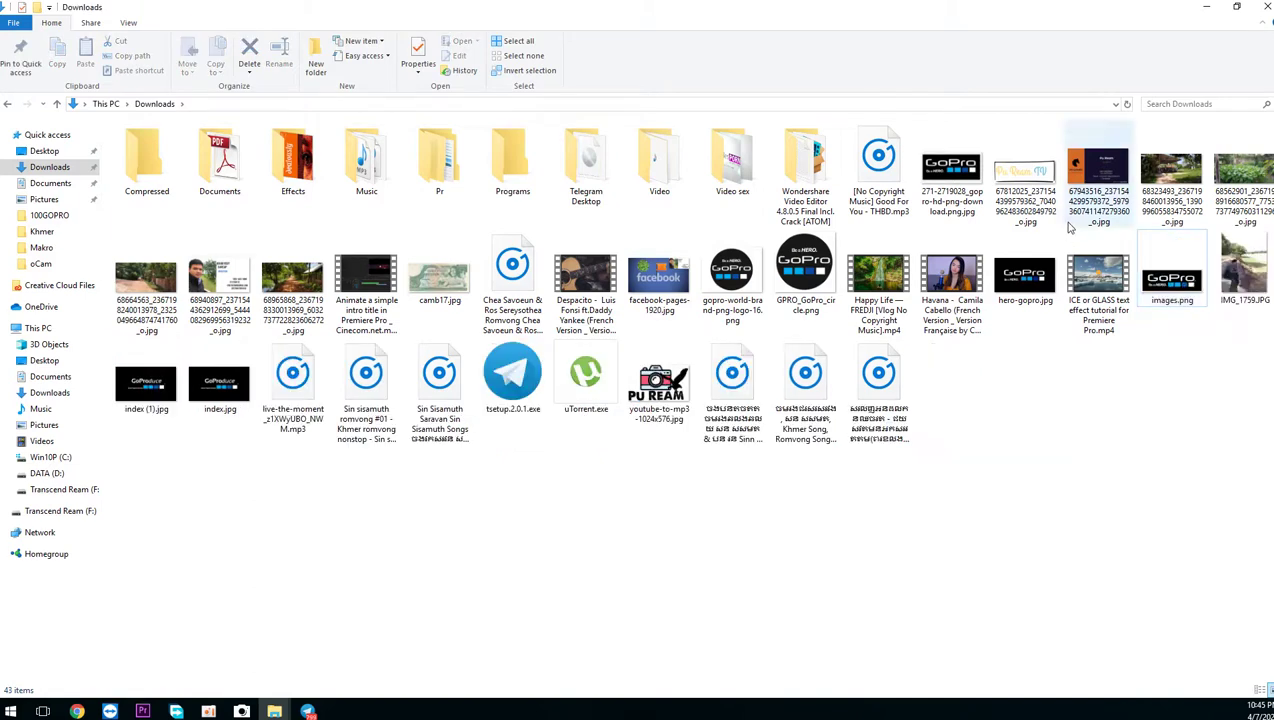
Switch back to Telegram and try saving the group's Internet_Download_Manager_6.iso over the existing copy in the Telegram Desktop folder, declining the replacement
left_click(1200, 7)
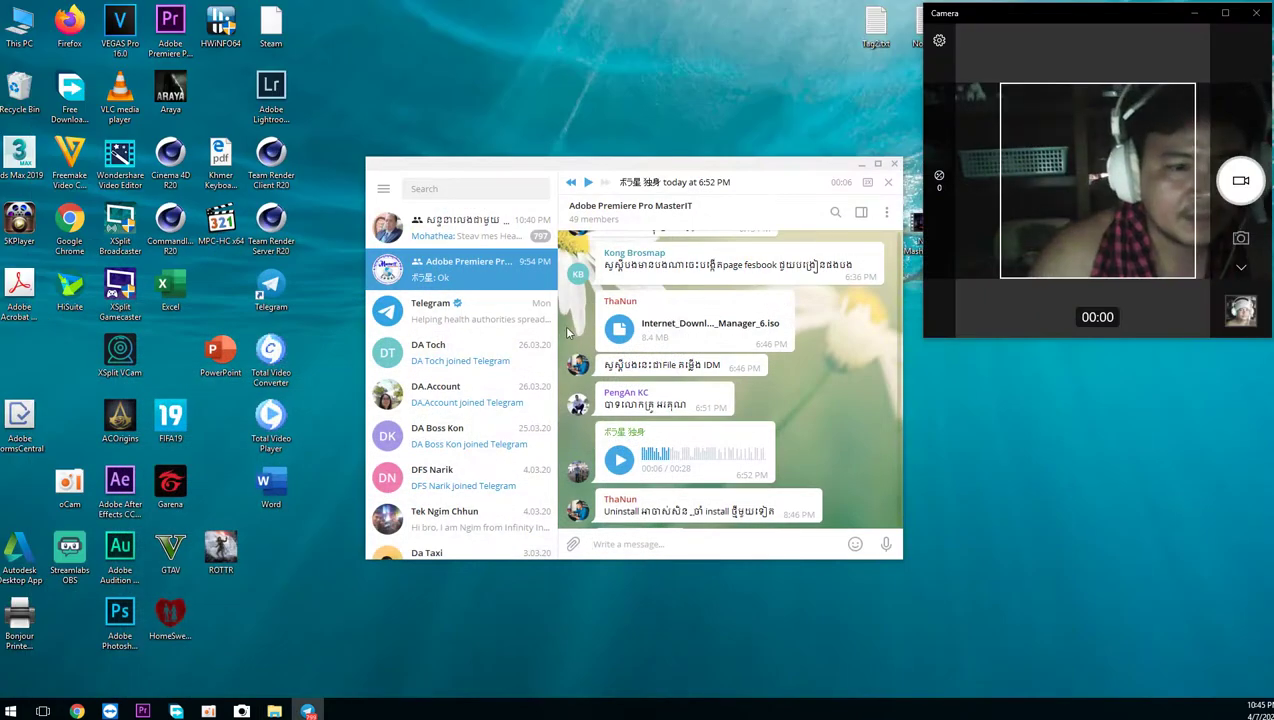
right_click(616, 331)
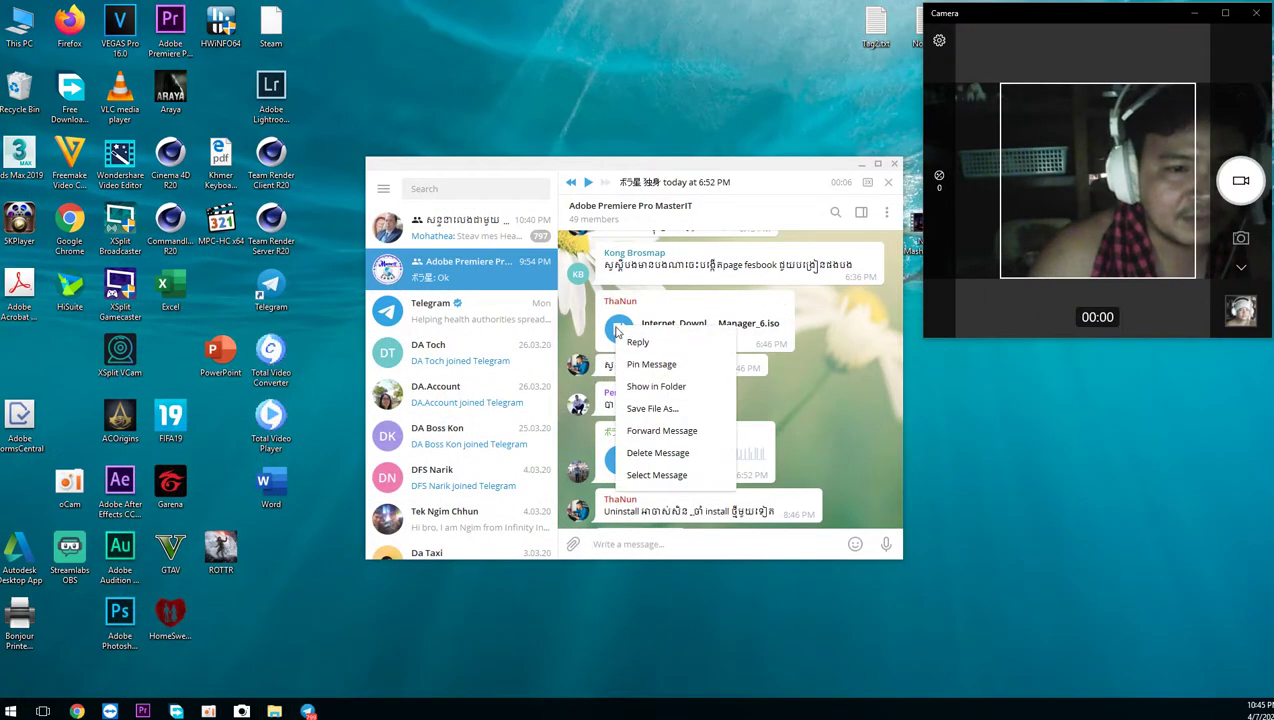
left_click(654, 410)
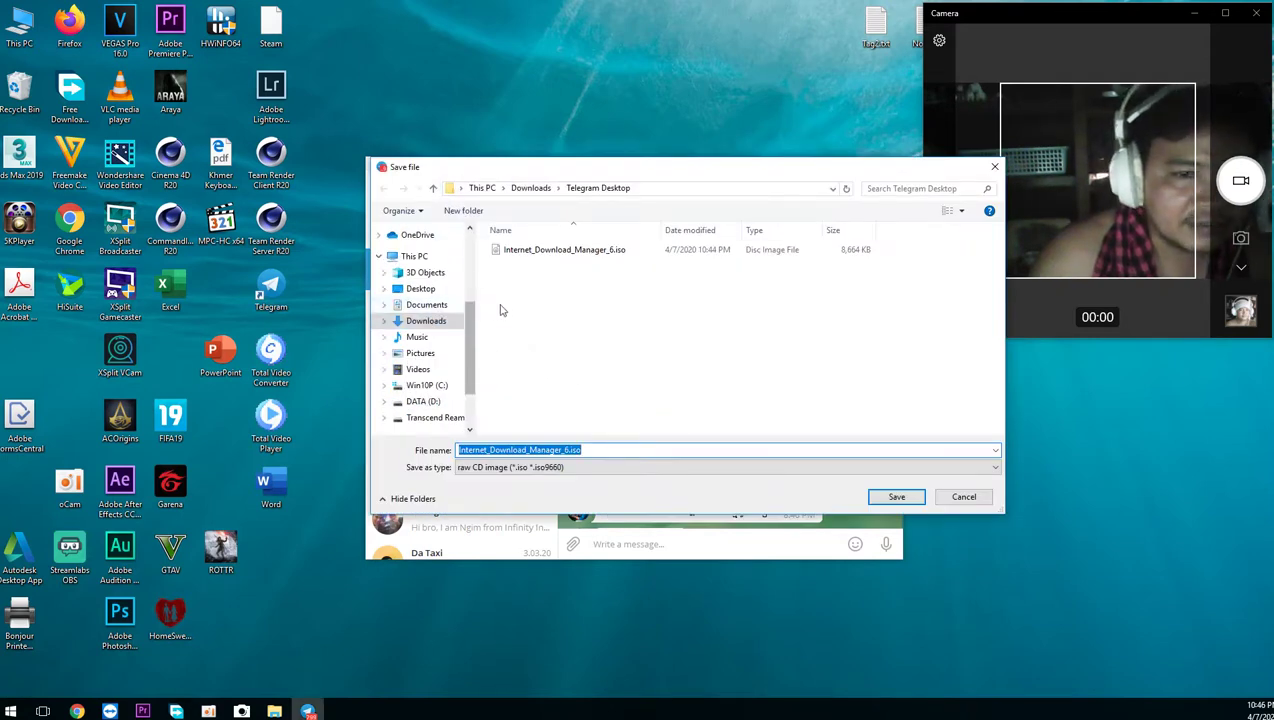
left_click(583, 256)
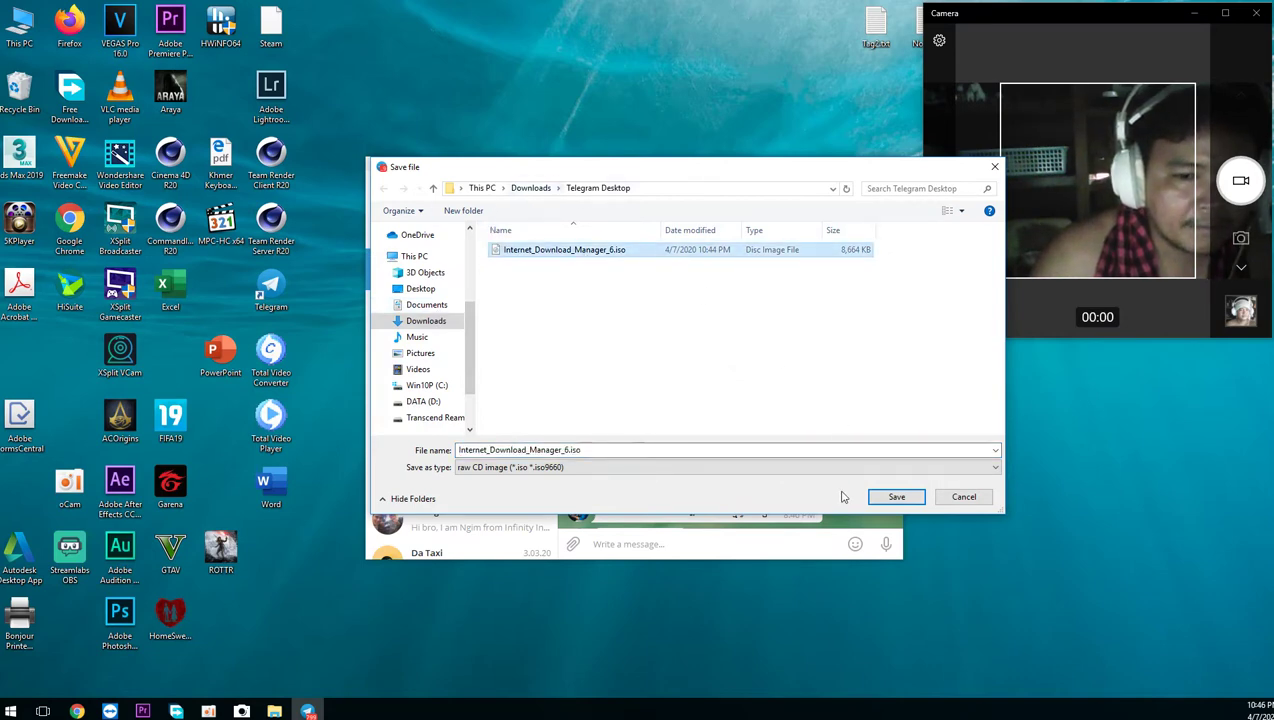
left_click(896, 497)
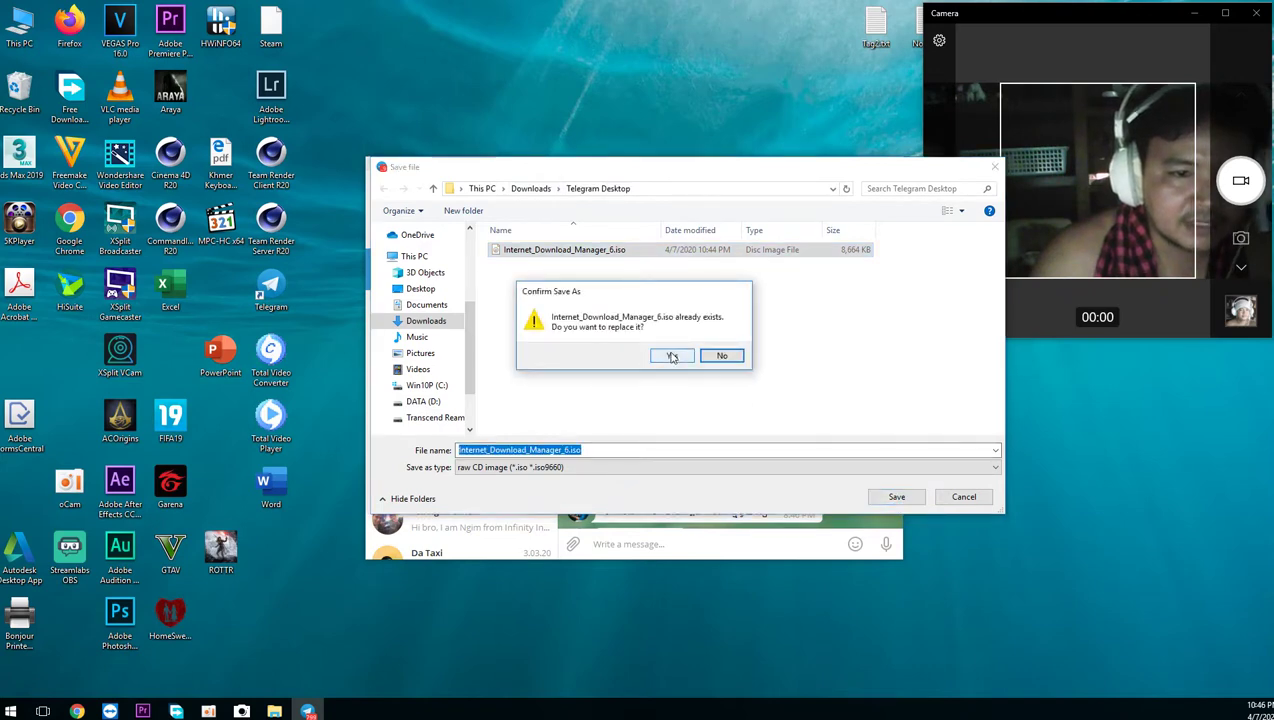
left_click(721, 356)
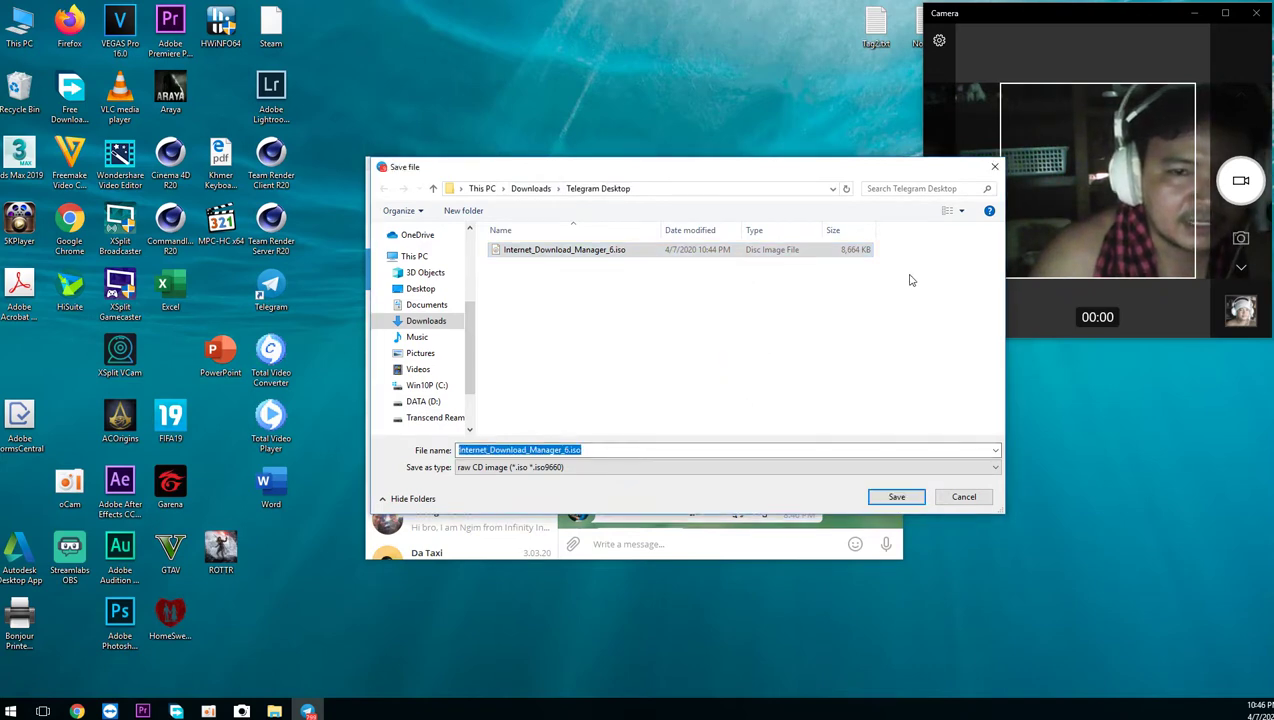
left_click(992, 165)
Check the Telegram Desktop and Downloads folders in the Save File As dialog for the ISO message, dismissing it without saving
left_click(522, 322)
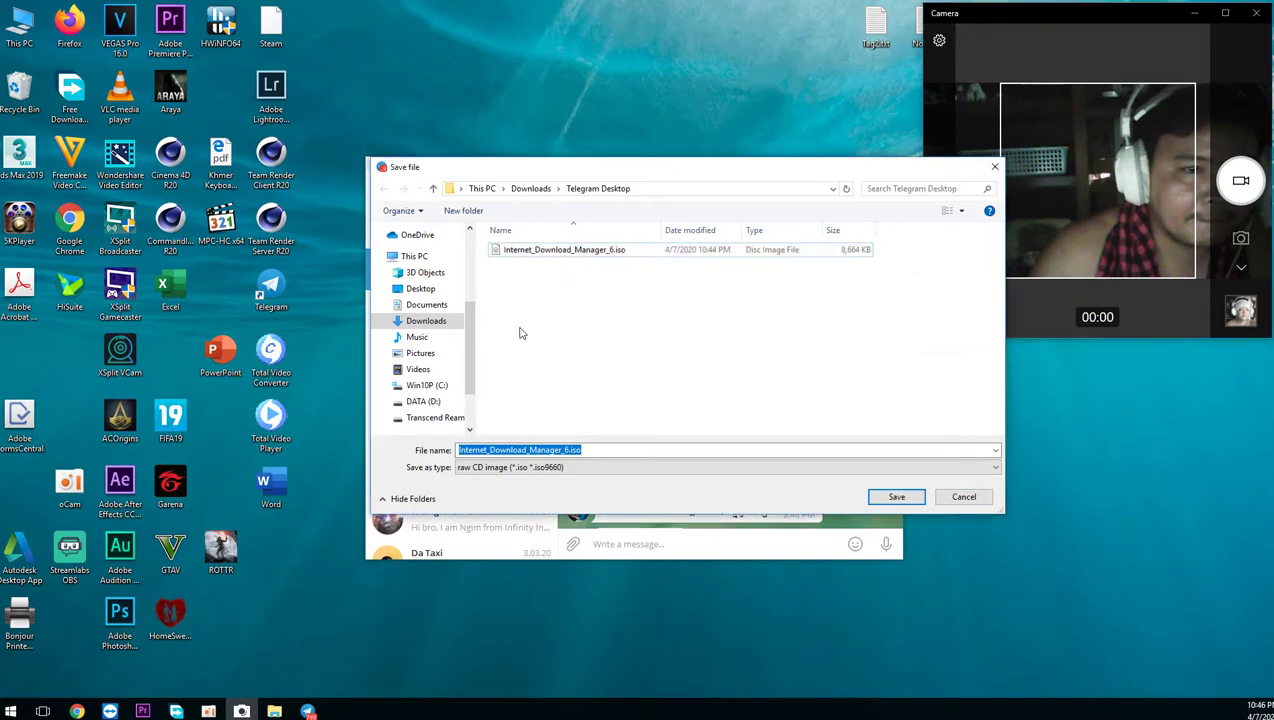
left_click(533, 190)
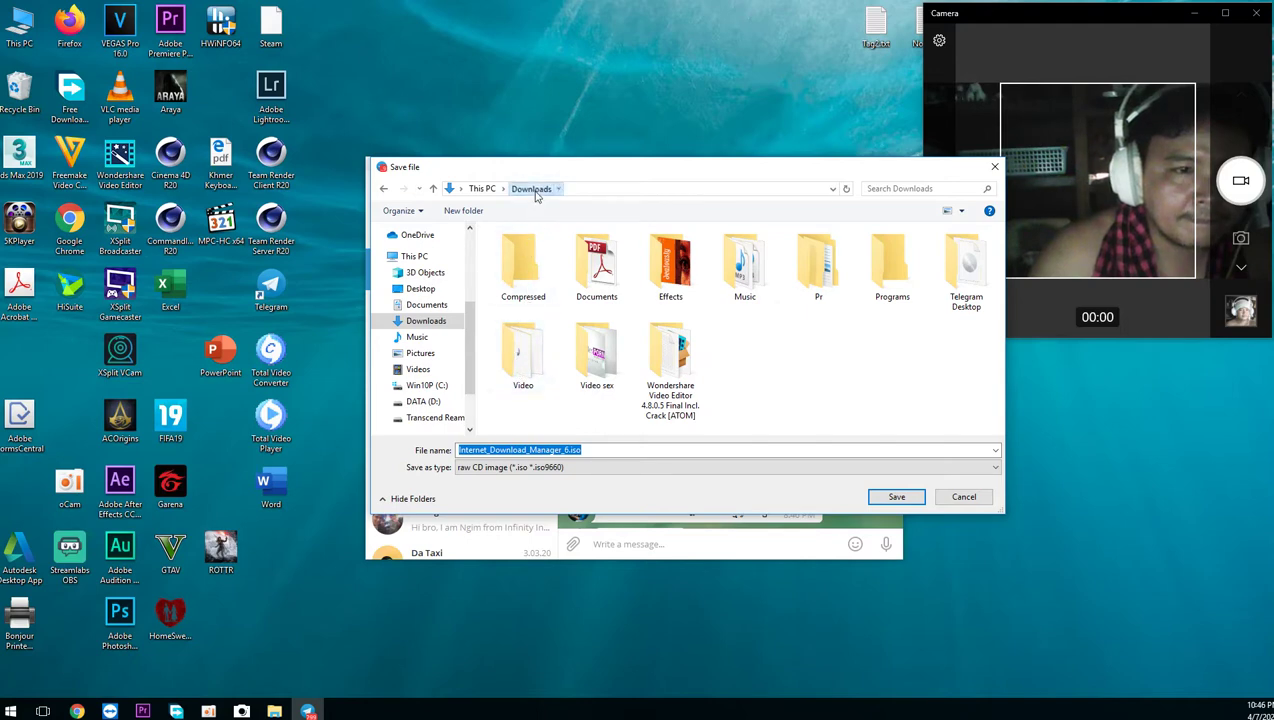
left_click(994, 166)
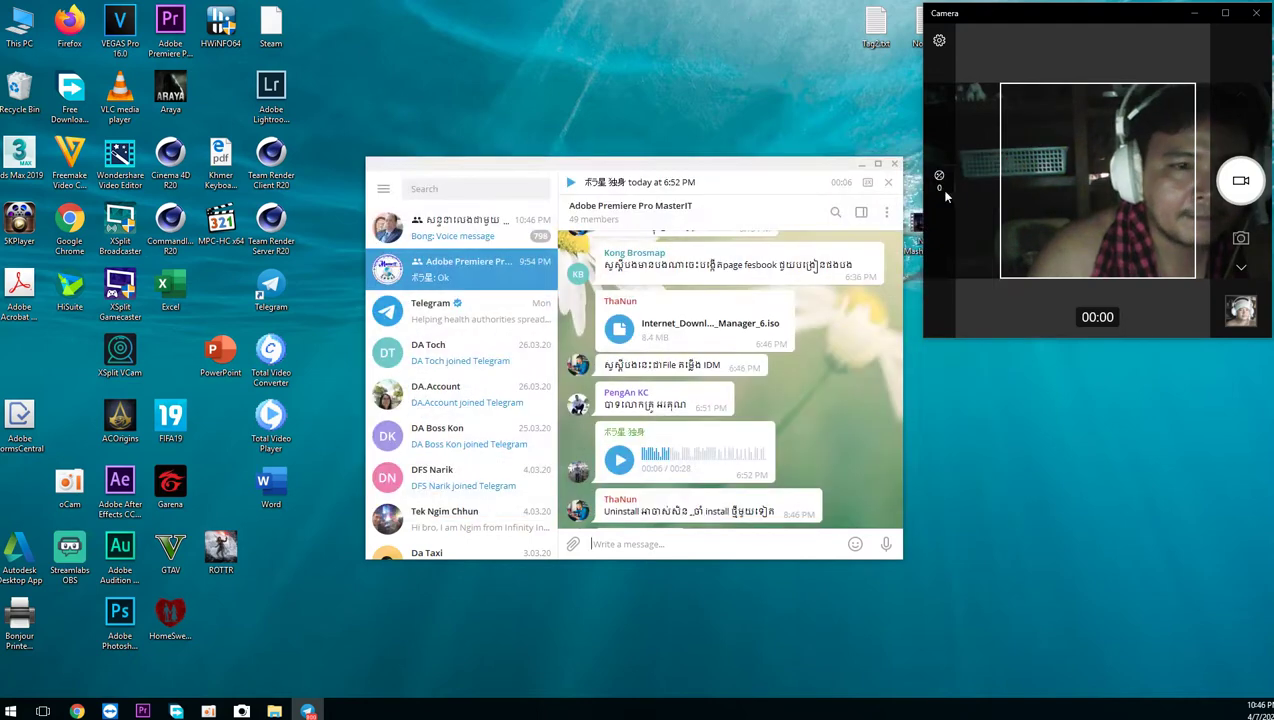
right_click(634, 336)
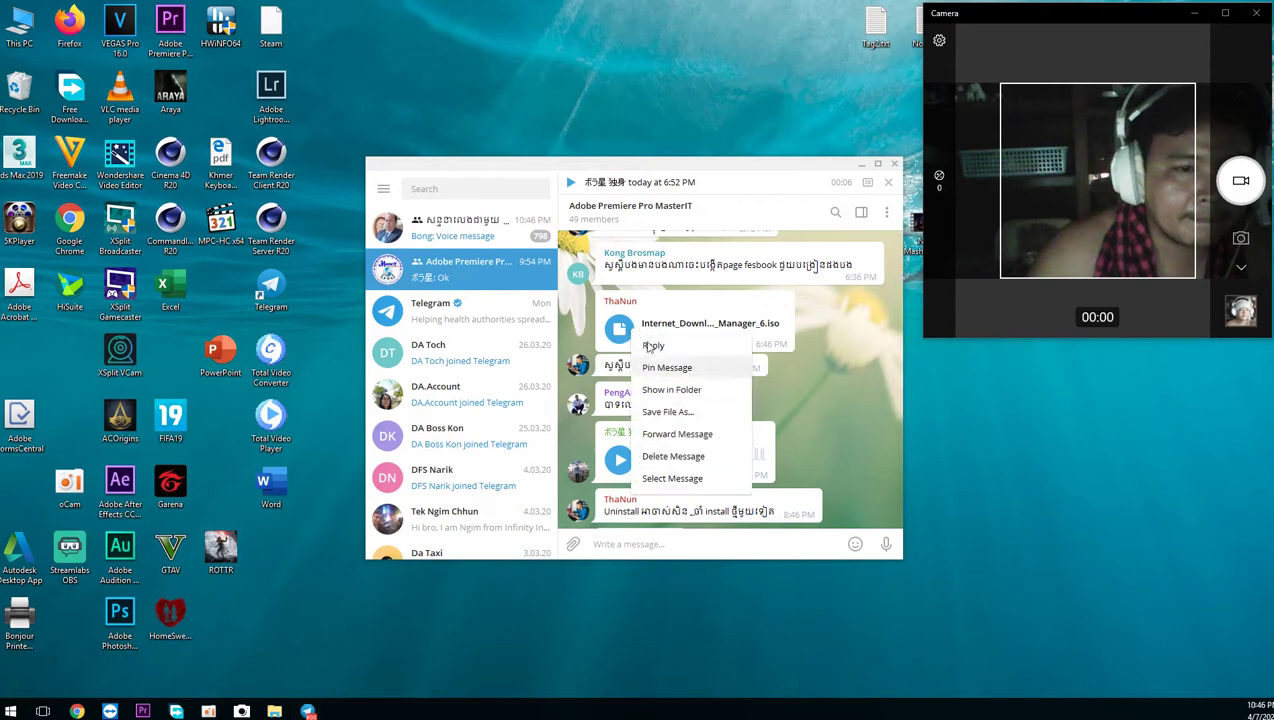
left_click(675, 412)
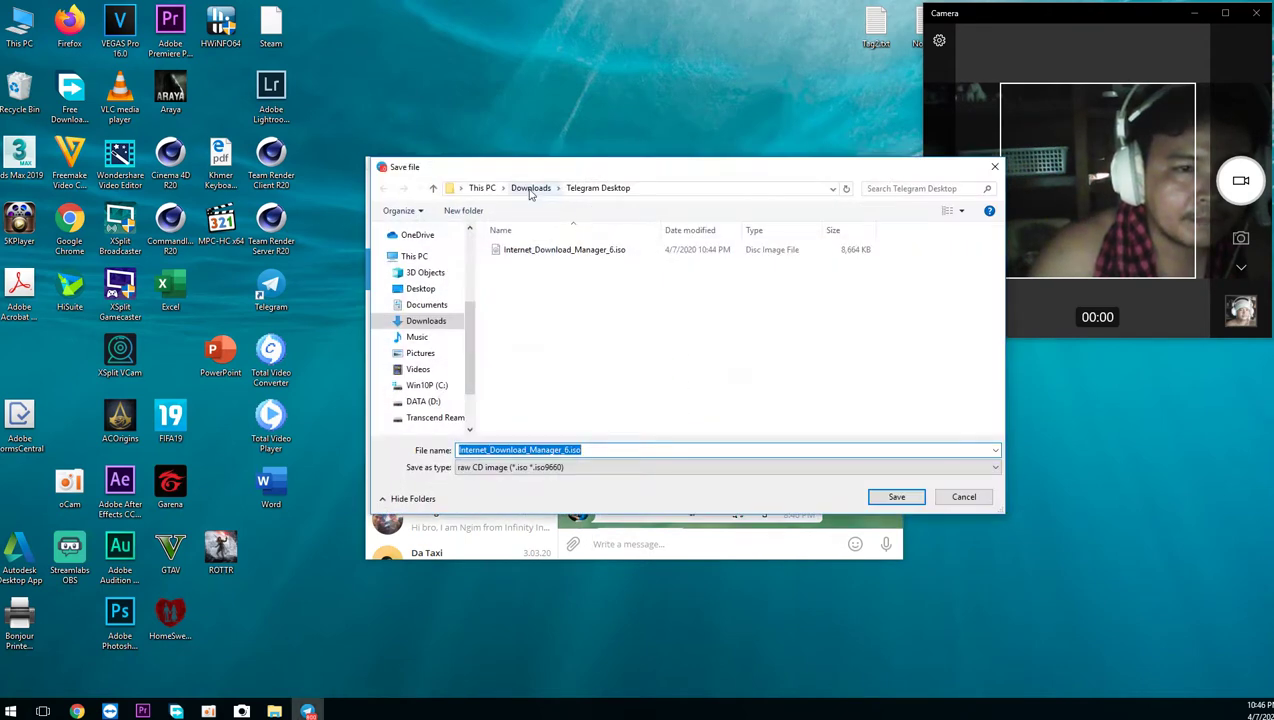
left_click(994, 166)
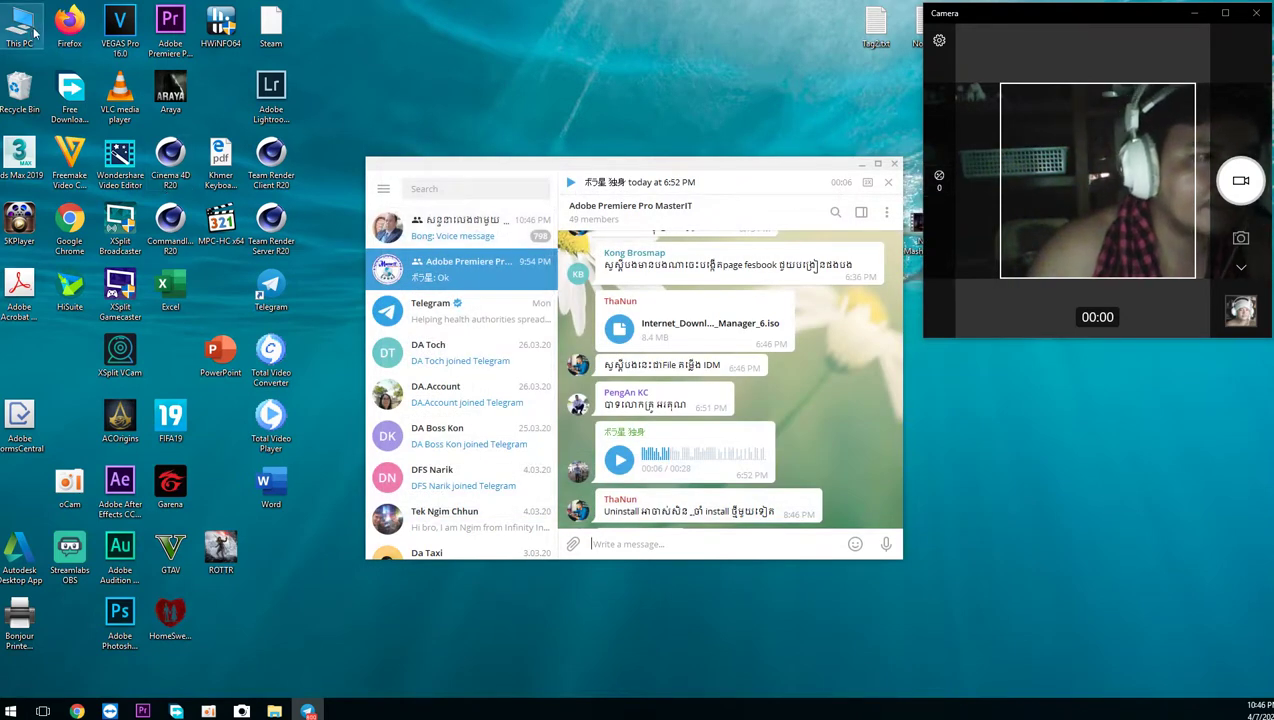
Open the Telegram Desktop folder inside Downloads from This PC and select Internet_Download_Manager_6.iso there
double_click(33, 35)
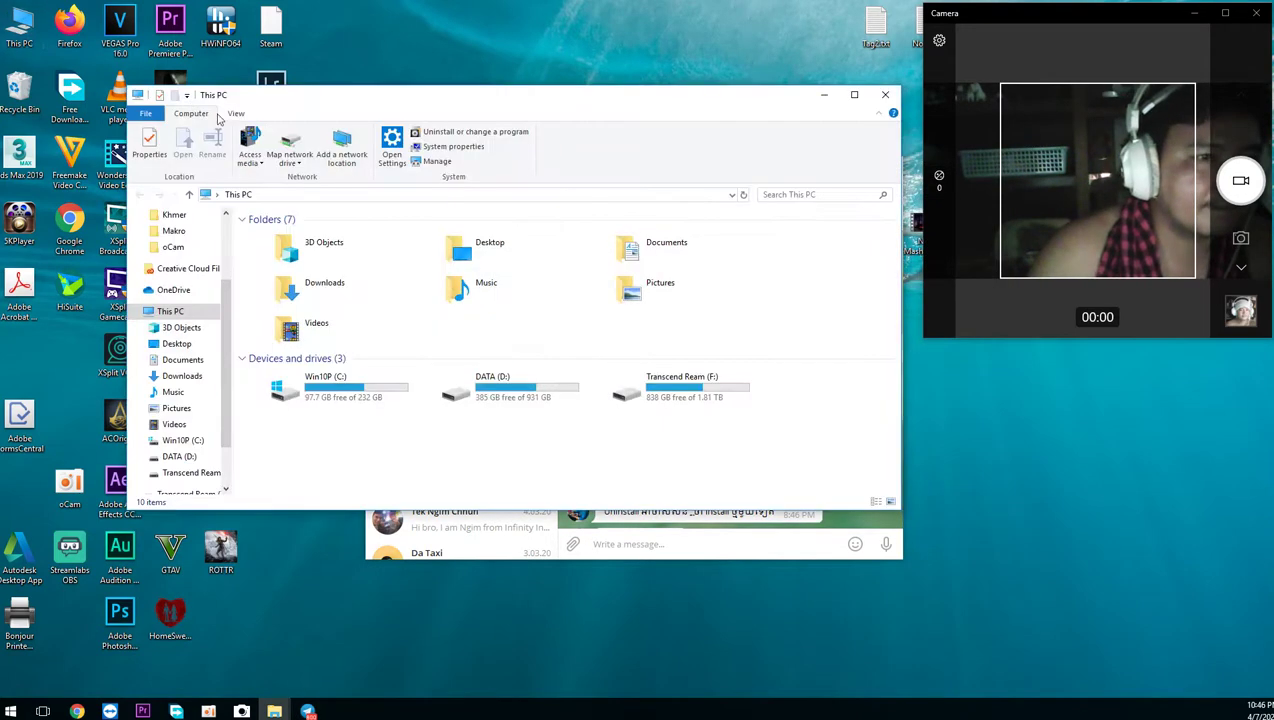
scroll(188, 272, "up", 2)
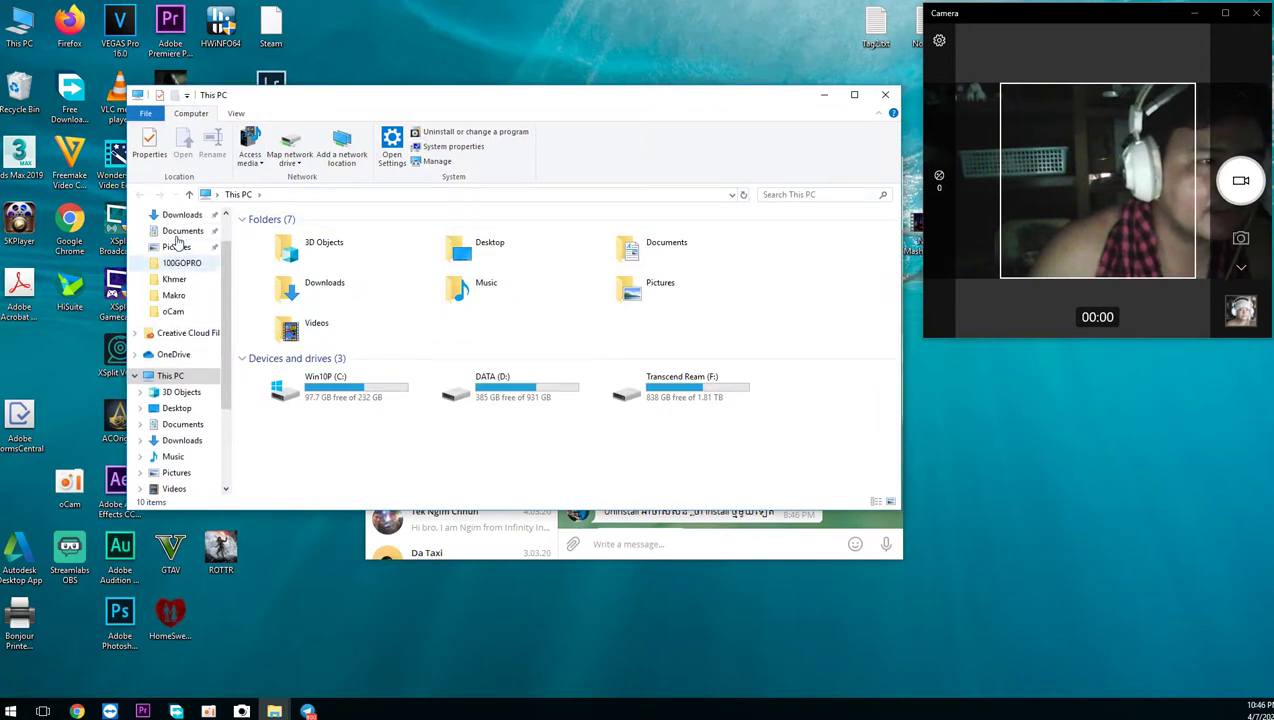
left_click(181, 233)
left_click(404, 282)
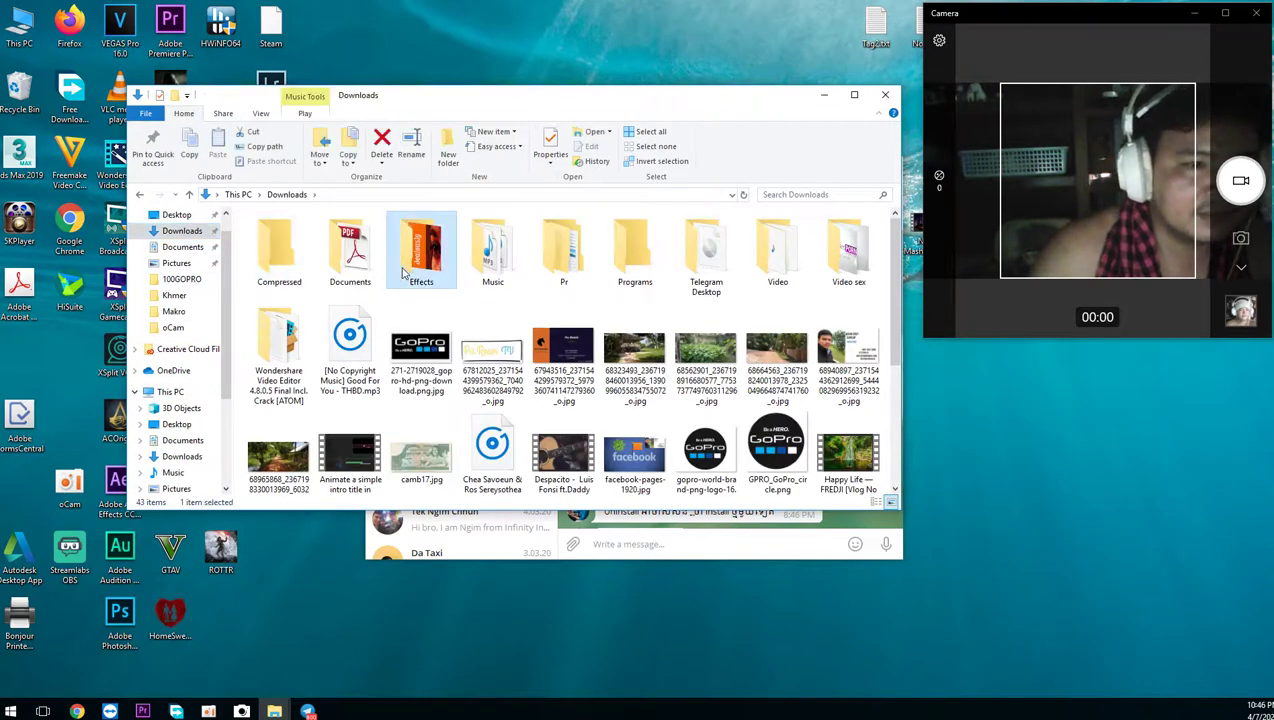
key("t")
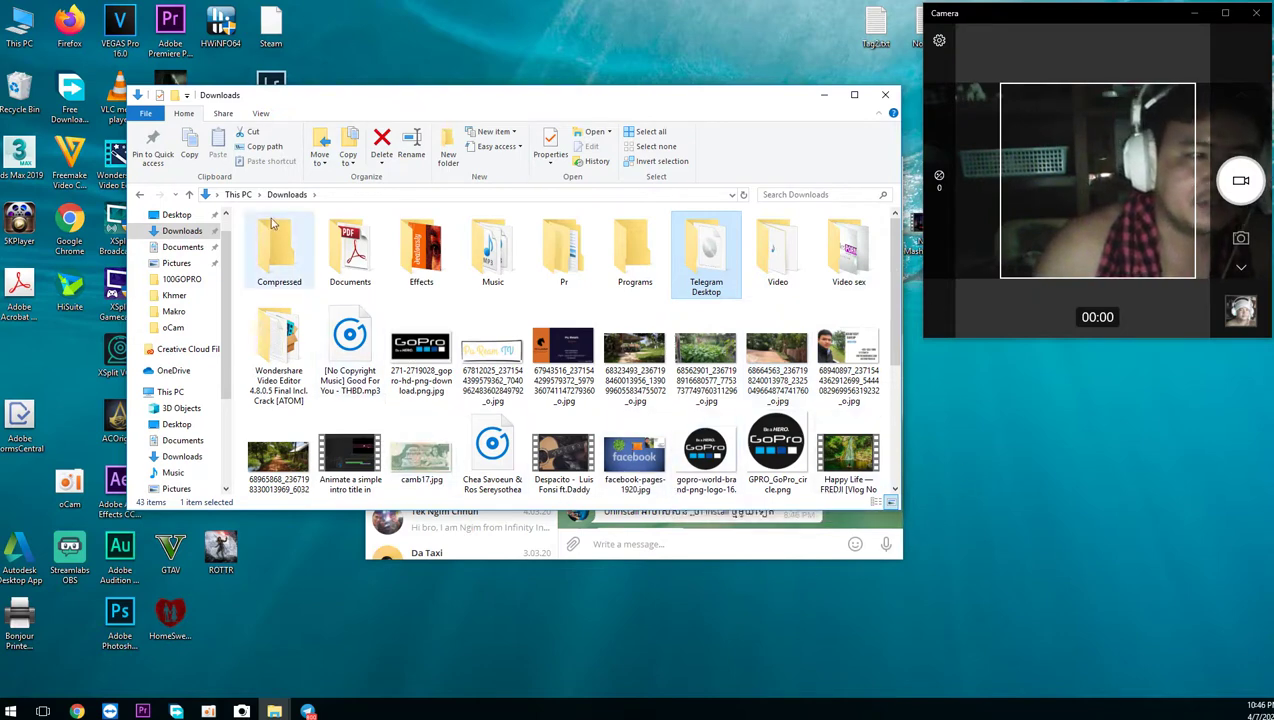
left_click(182, 233)
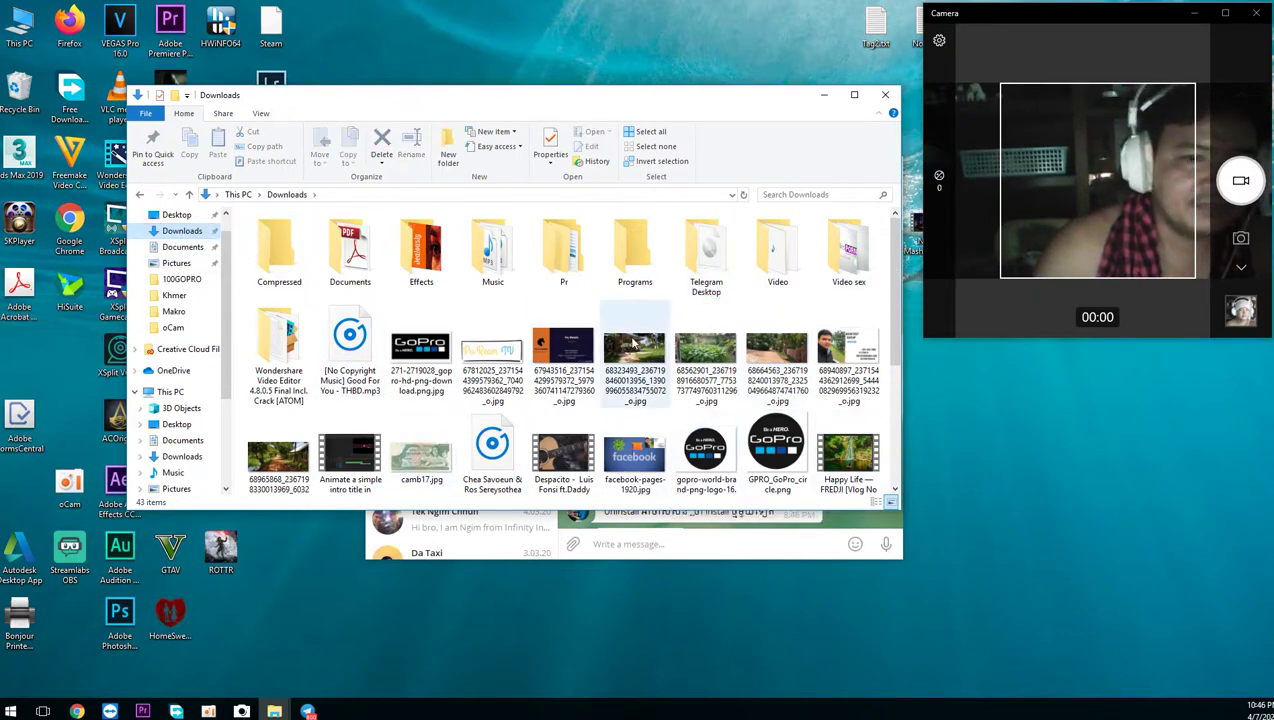
double_click(719, 268)
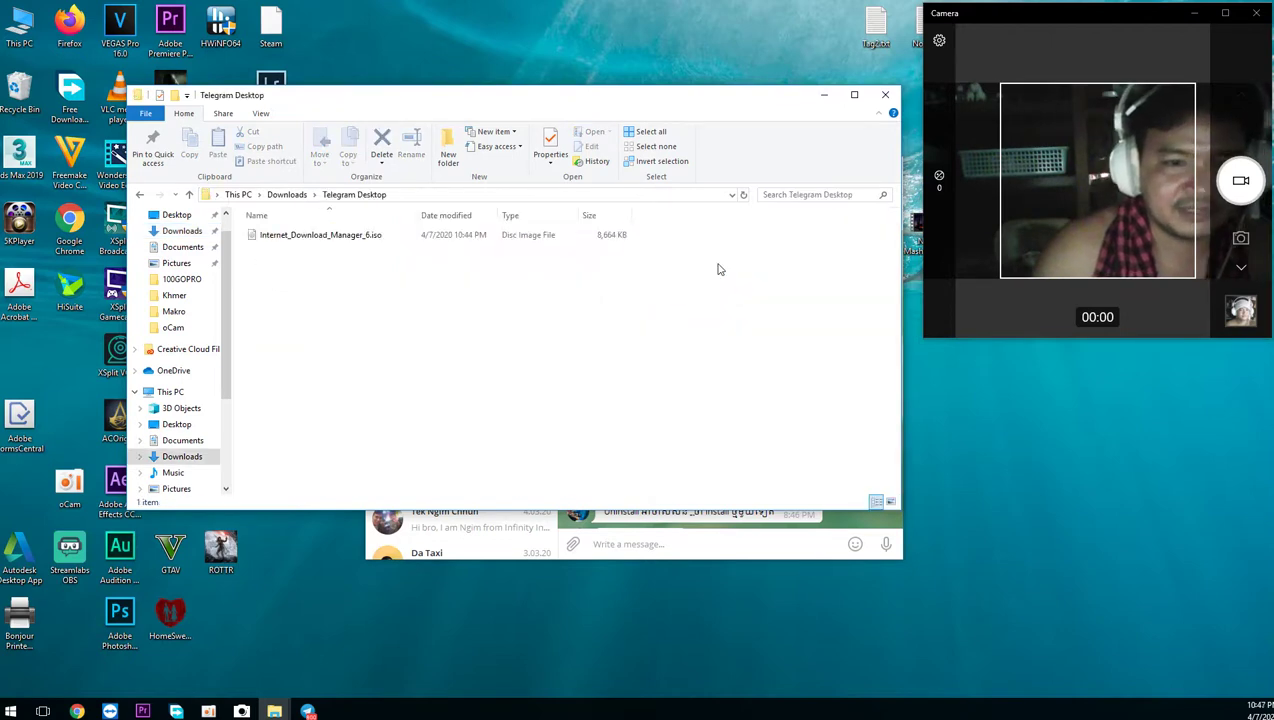
left_click(362, 243)
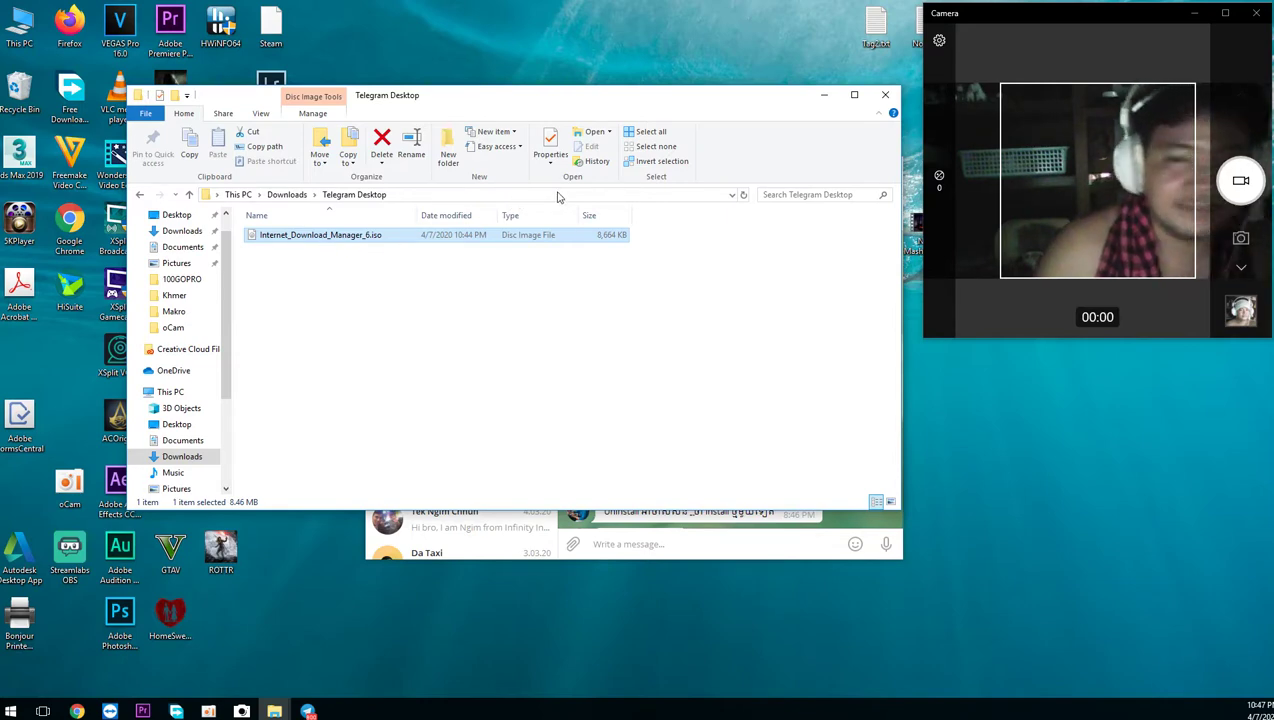
Switch back to Telegram and browse the chat list and the earlier messages in the Adobe Premiere Pro MasterIT group
left_click(823, 94)
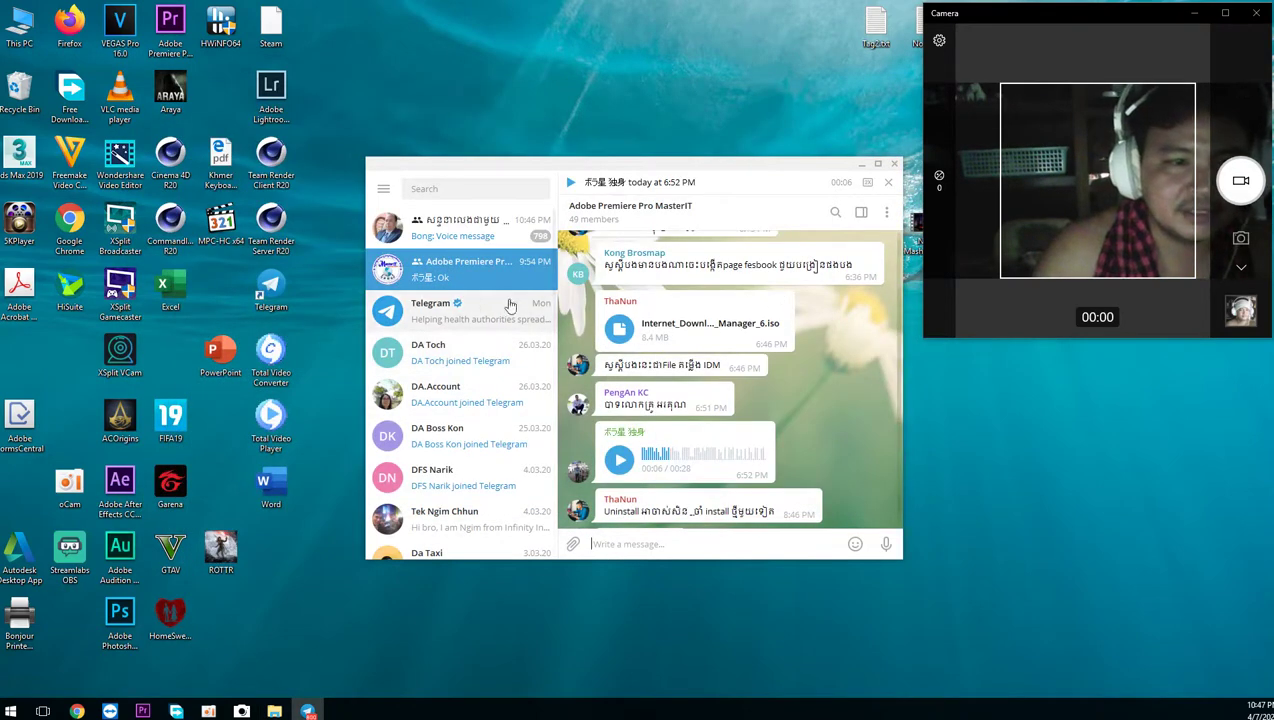
scroll(510, 305, "down", 3)
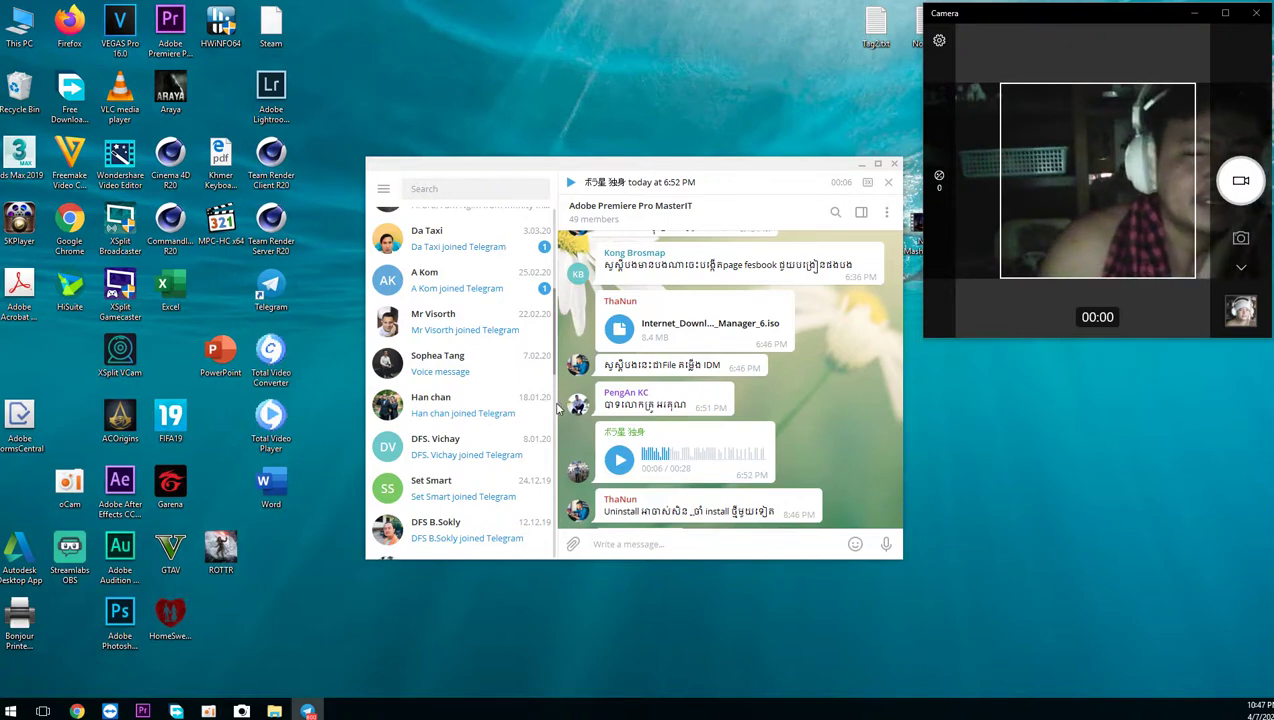
scroll(735, 450, "up", 10)
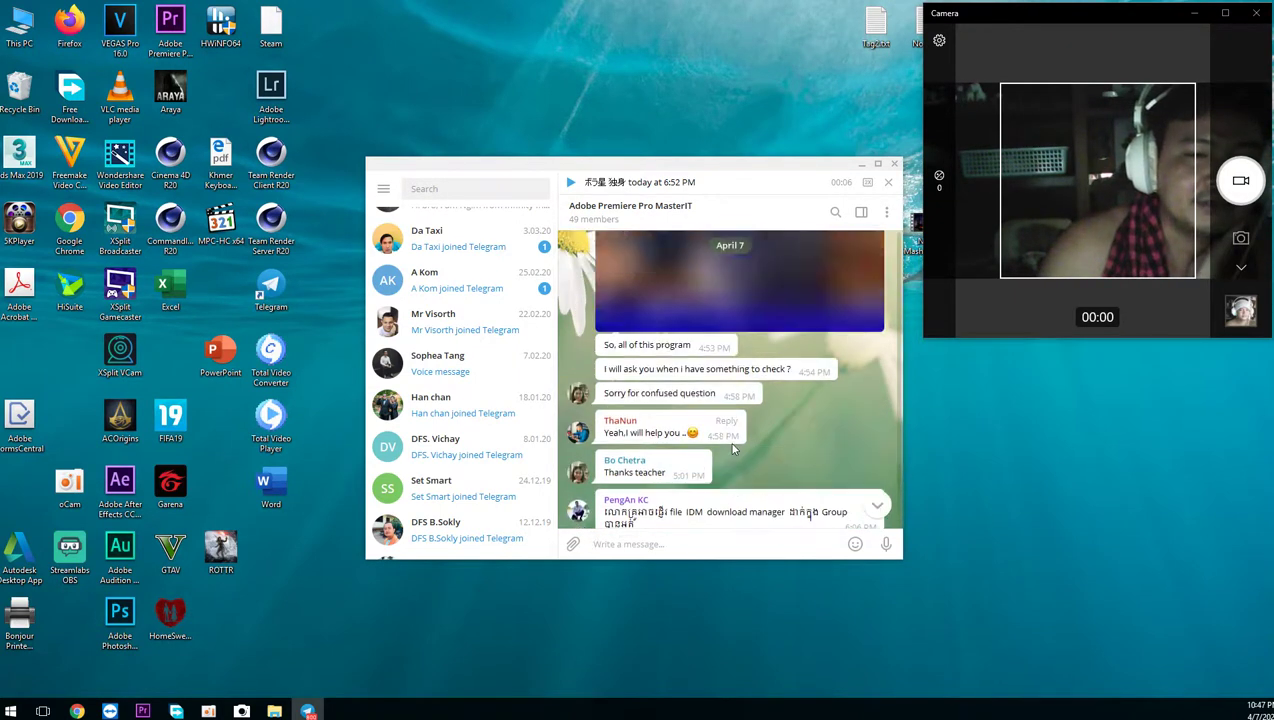
scroll(735, 450, "up", 1)
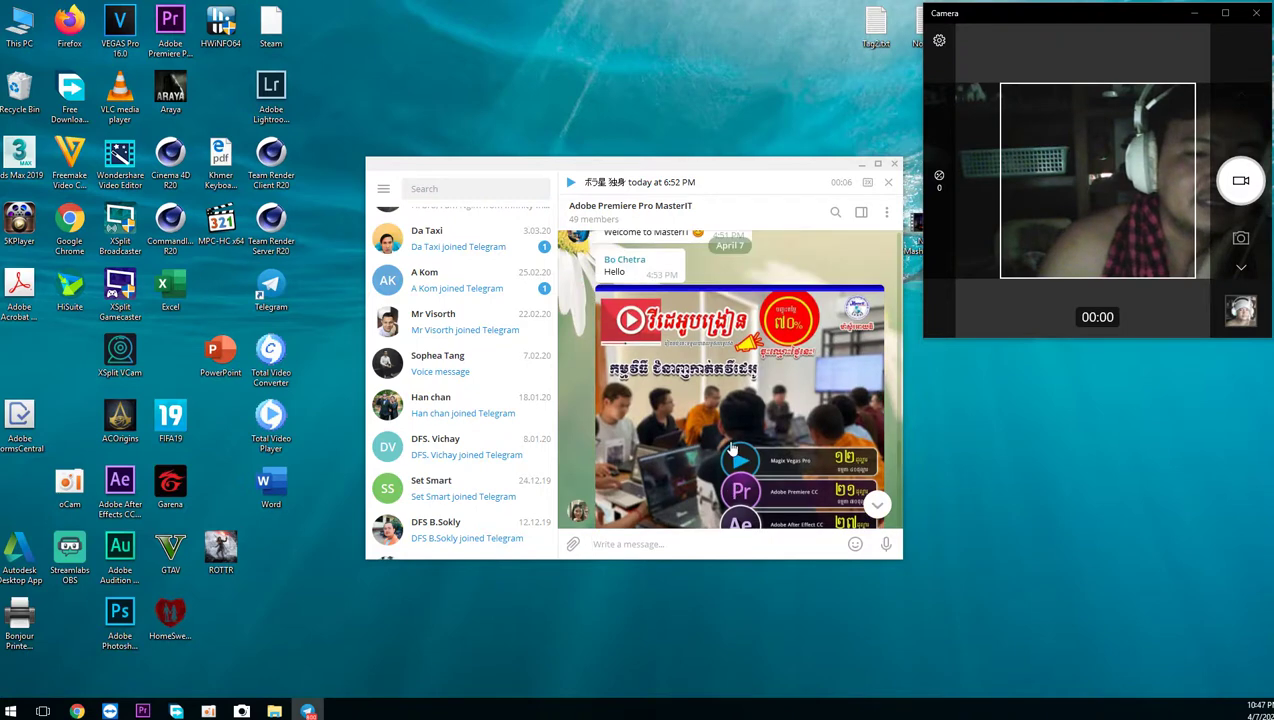
scroll(733, 450, "down", 1)
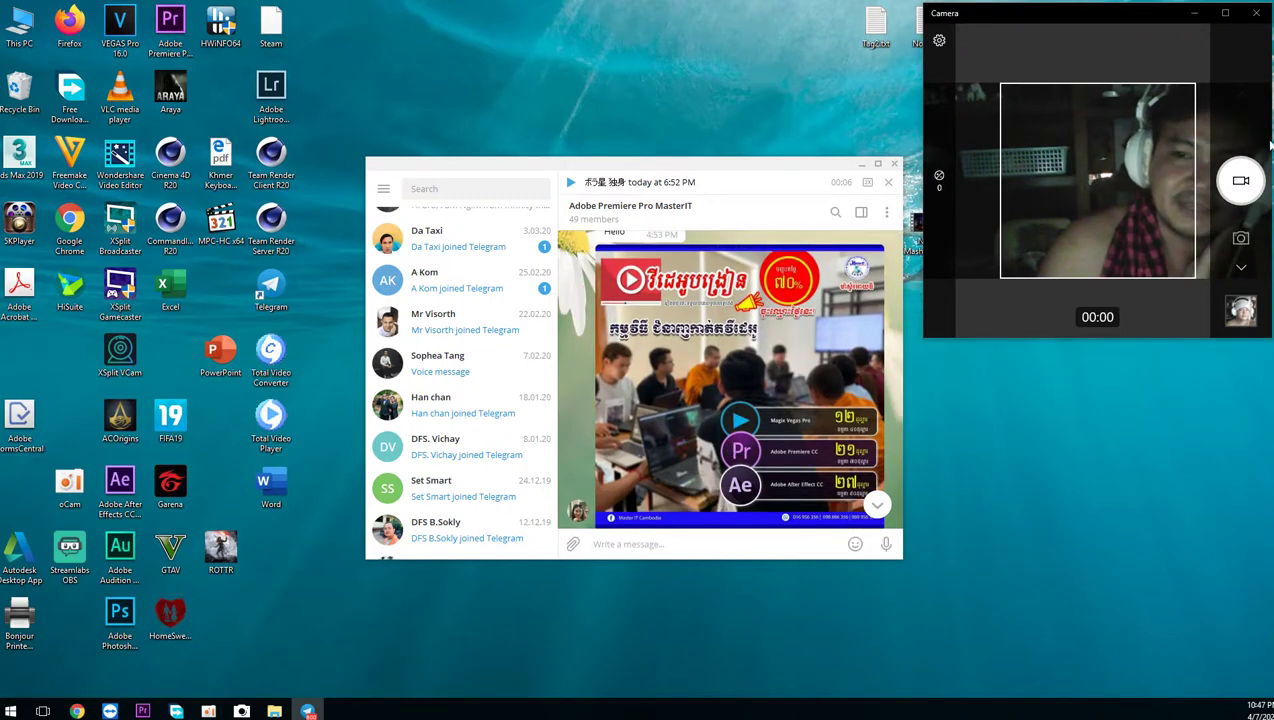